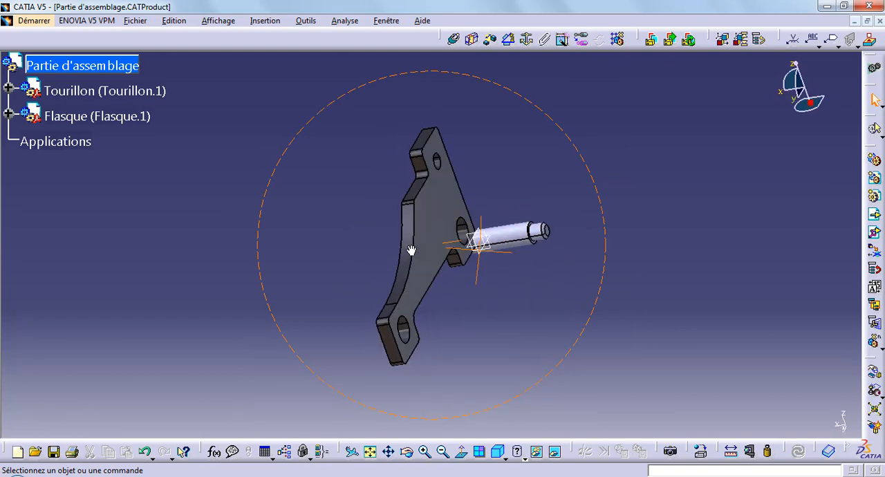
Copy the Flasque component and paste it into the Partie d'assemblage product as a second instance.
middle_click(486, 211)
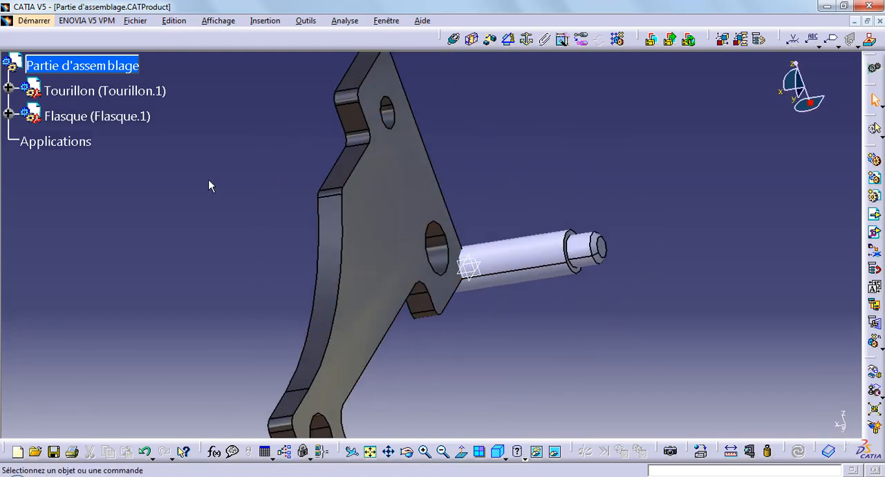
left_click(131, 119)
right_click(127, 119)
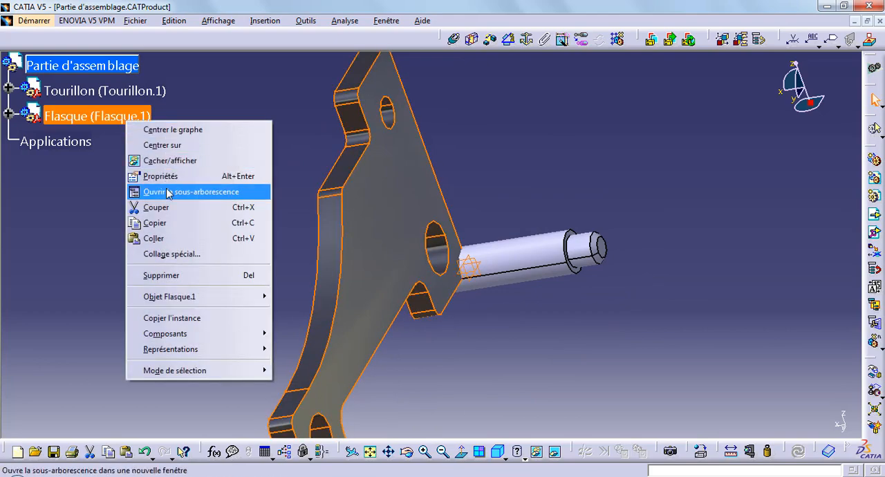
left_click(162, 222)
left_click(118, 72)
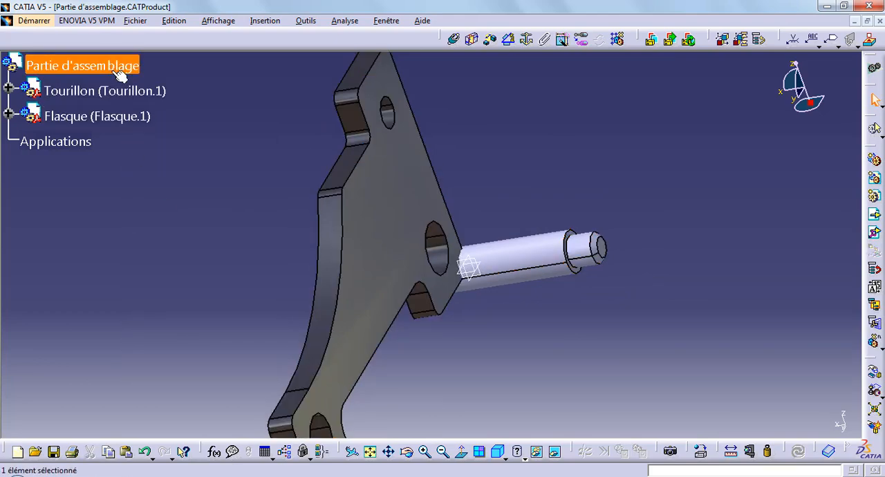
right_click(118, 74)
left_click(142, 190)
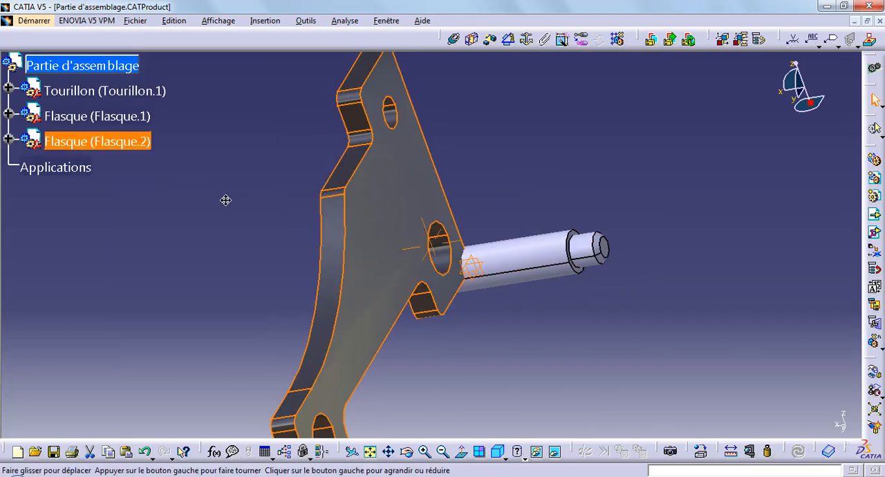
Move one of the overlapping Flasque instances along the X axis, past the free end of the Tourillon.
middle_click_drag(226, 200, 249, 239)
left_click(616, 351)
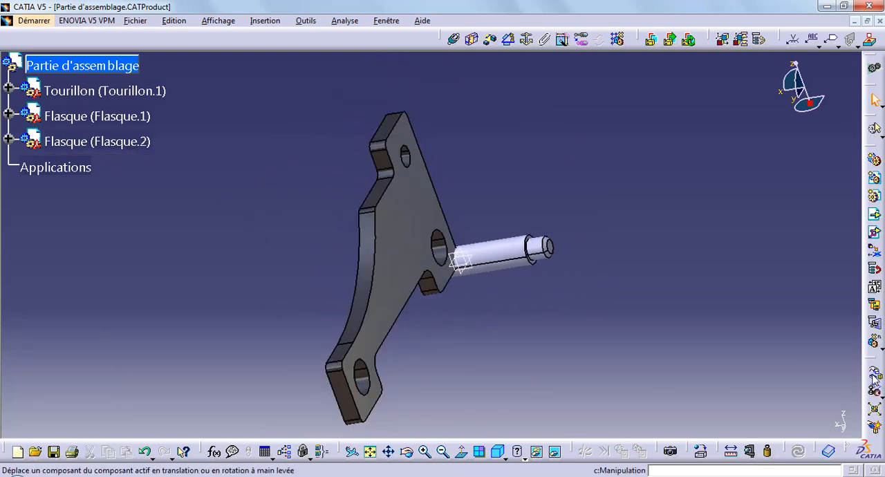
left_click(874, 379)
left_click_drag(401, 257, 624, 257)
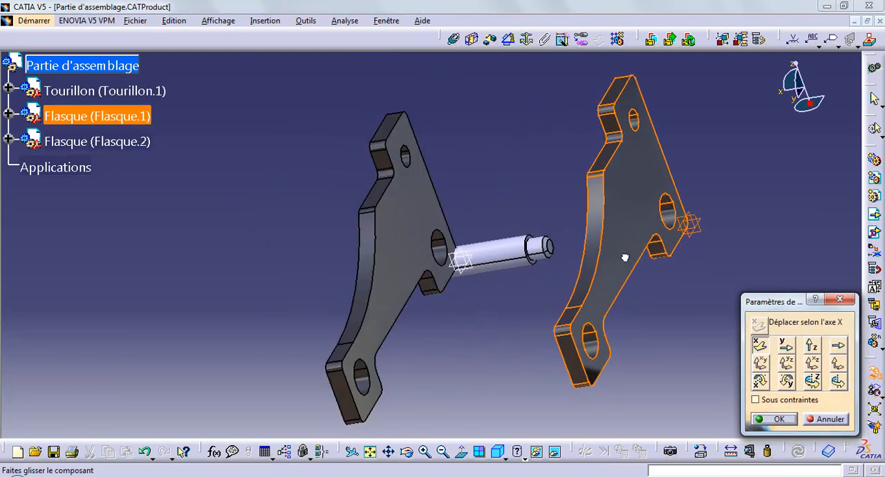
left_click(774, 420)
Hide the three reference planes of the moved Flasque one by one.
middle_click_drag(238, 254, 341, 219)
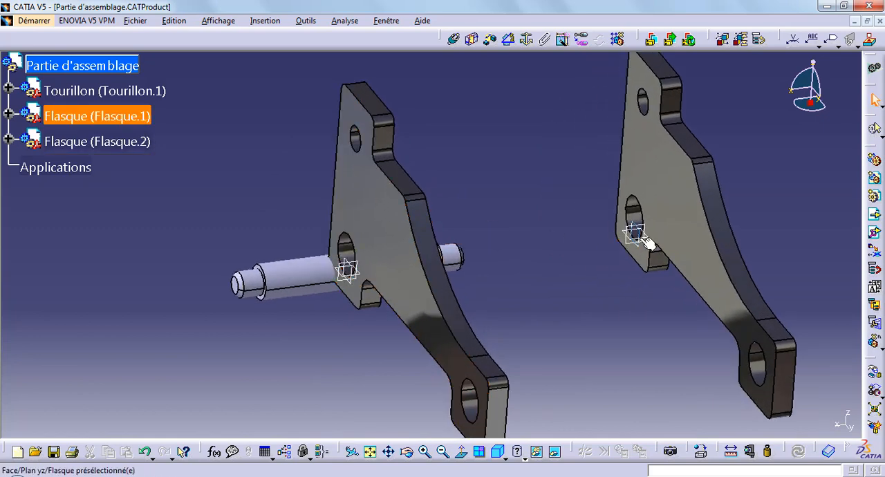
right_click(649, 242)
left_click(660, 279)
right_click(641, 239)
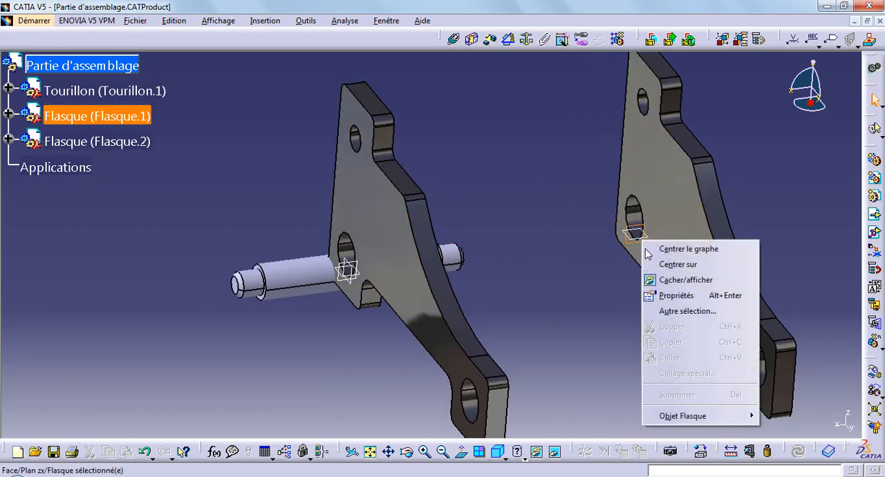
left_click(655, 280)
right_click(648, 242)
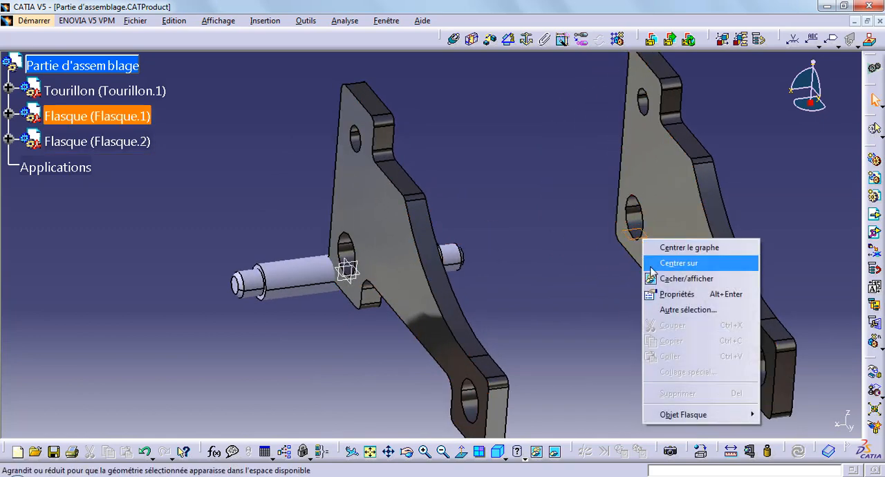
left_click(657, 279)
Add a coincidence constraint between the Tourillon axis and the small upper hole axis of Flasque.1.
middle_click_drag(563, 282, 340, 353)
middle_click_drag(410, 336, 392, 316)
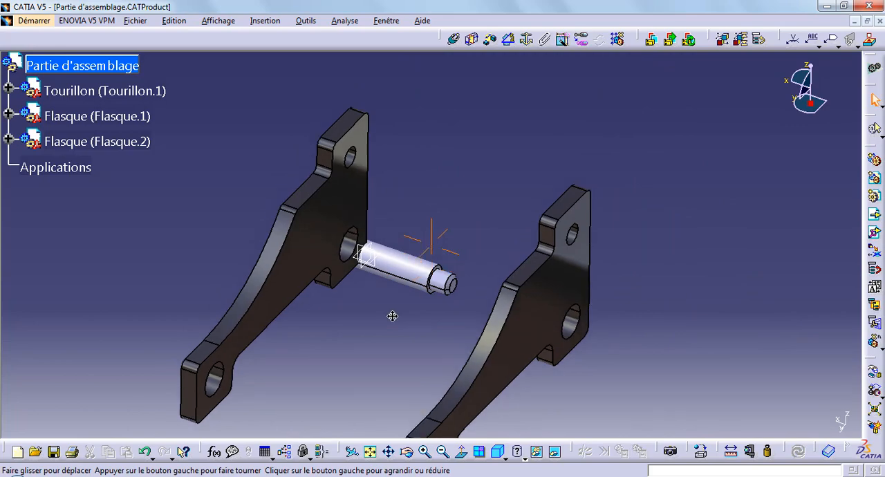
left_click(454, 39)
left_click(424, 253)
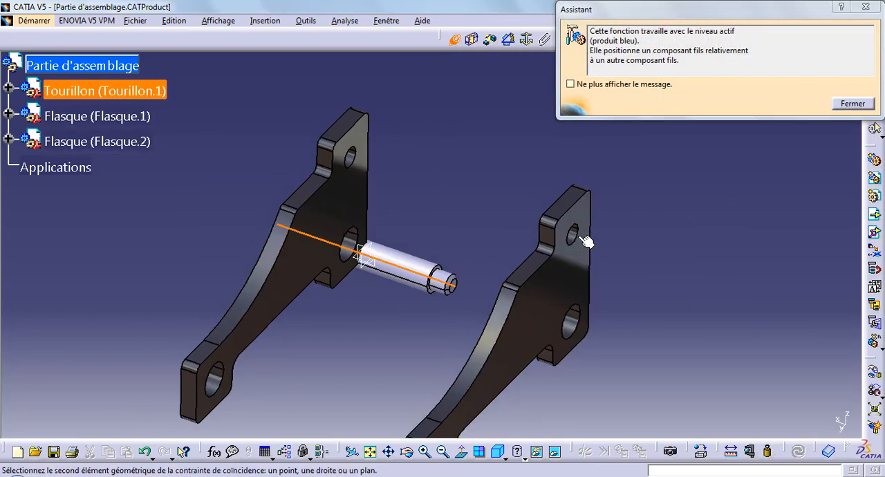
left_click(576, 236)
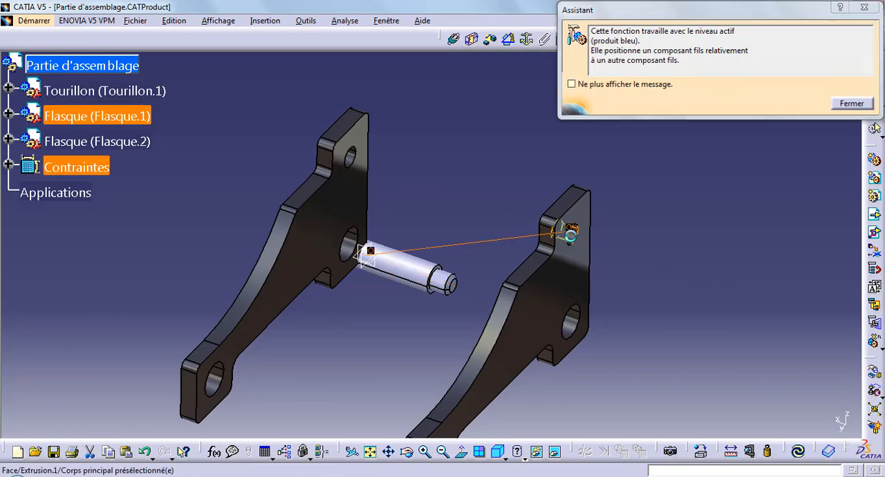
Add a coincidence constraint between the Tourillon axis and the small upper hole of Flasque.2, and update the assembly.
left_click(454, 39)
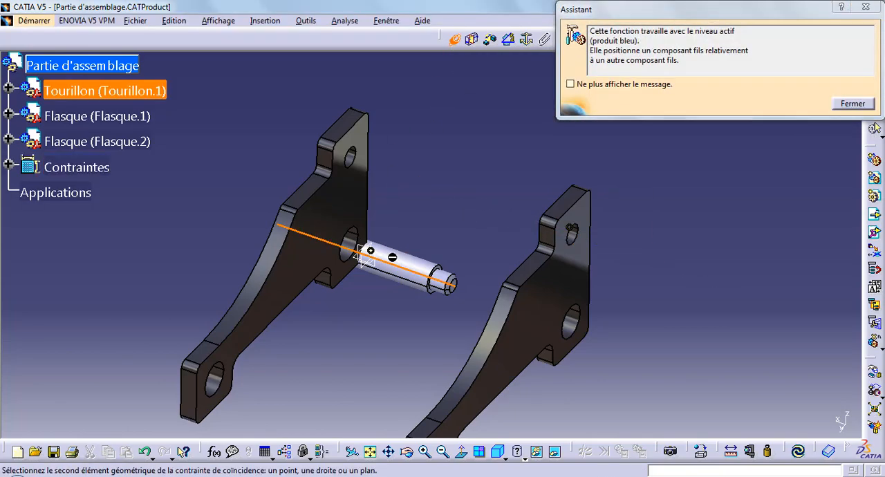
left_click(404, 261)
left_click(355, 158)
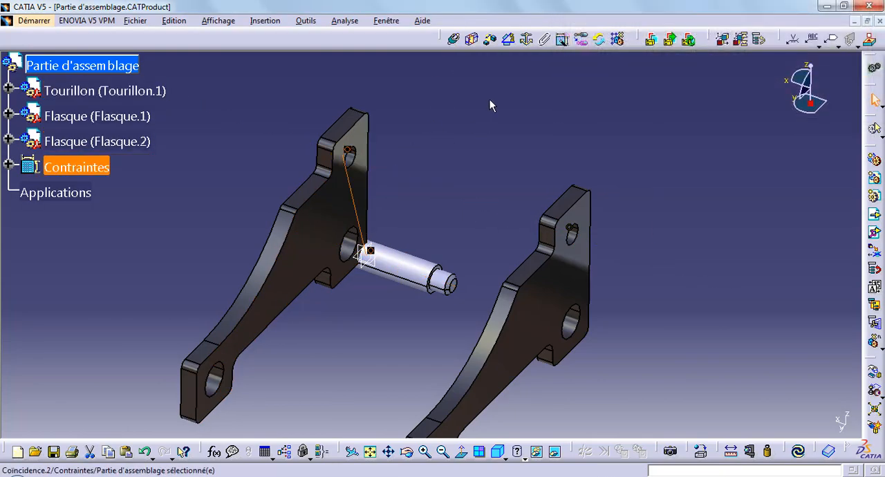
left_click(798, 452)
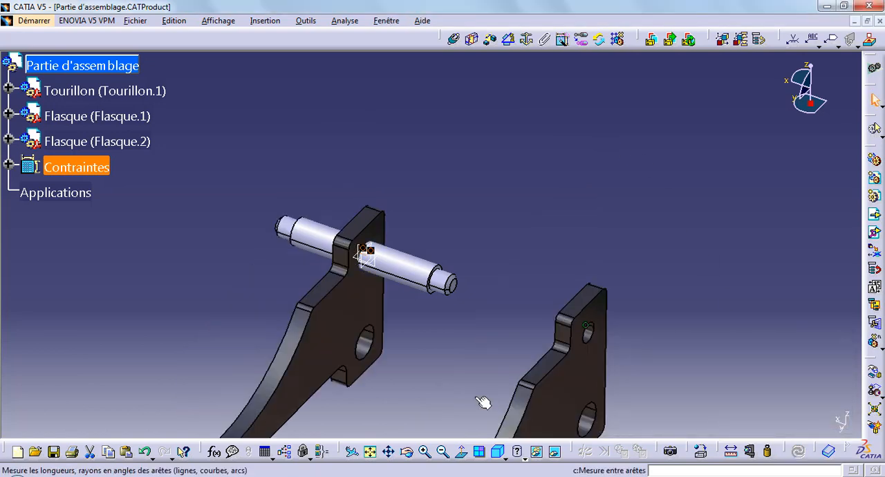
Add a surface contact constraint between the Tourillon's end shoulder and the inner face of Flasque.1.
middle_click_drag(405, 354, 419, 388, "ctrl")
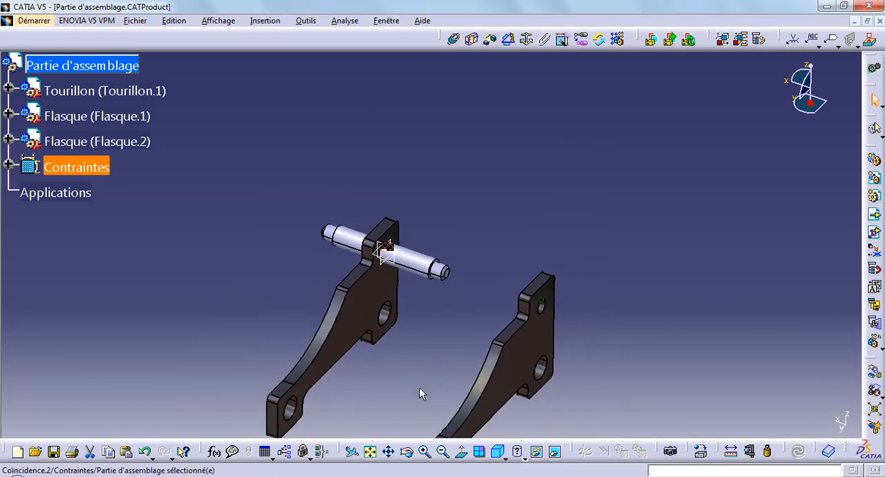
middle_click_drag(430, 357, 430, 239)
left_click(493, 43)
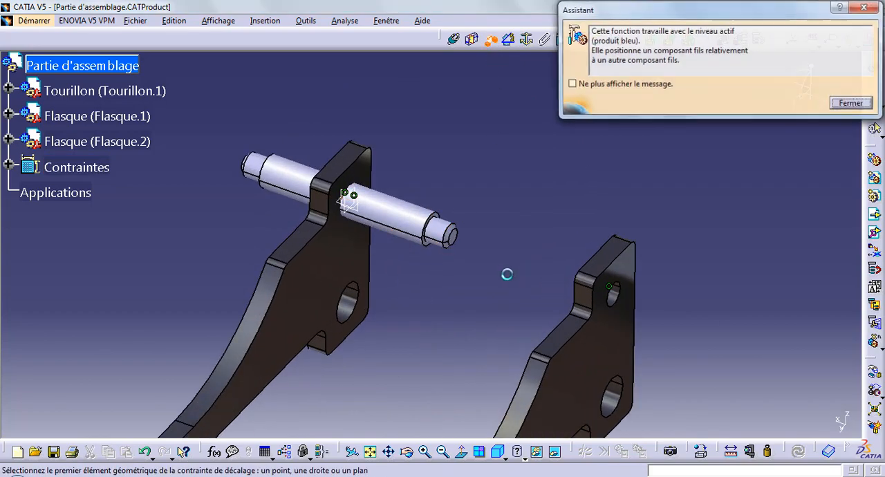
middle_click_drag(505, 277, 463, 156)
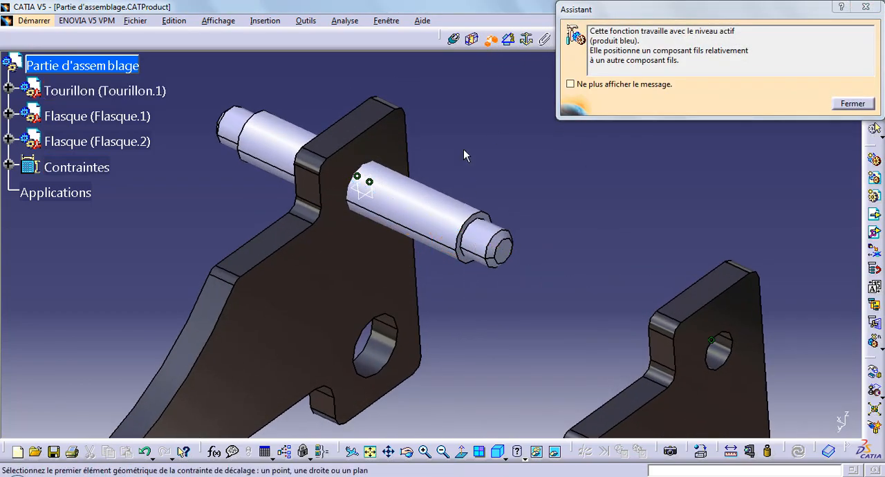
left_click(472, 42)
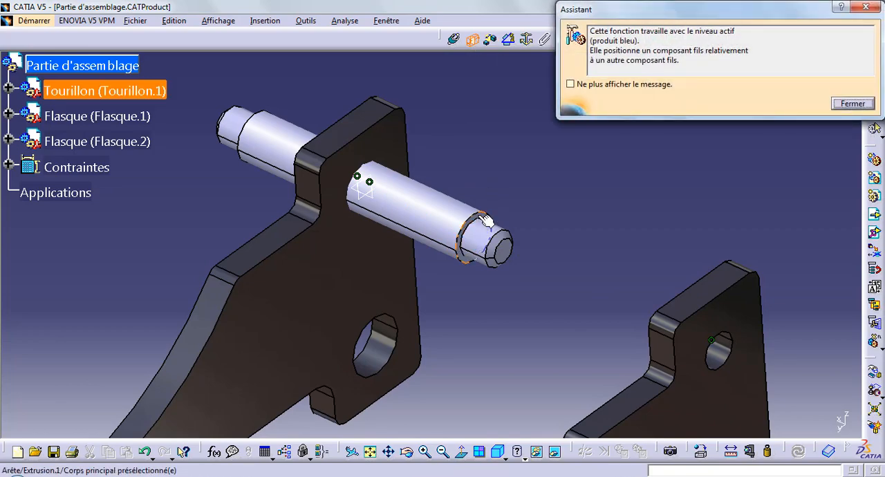
middle_click_drag(486, 220, 532, 188, "ctrl")
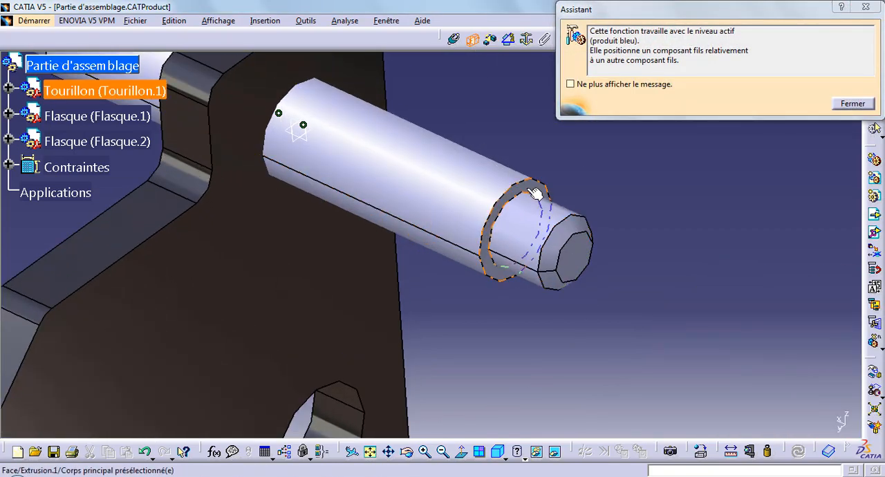
middle_click_drag(561, 250, 580, 299, "ctrl")
left_click(432, 272)
middle_click_drag(417, 149, 417, 162)
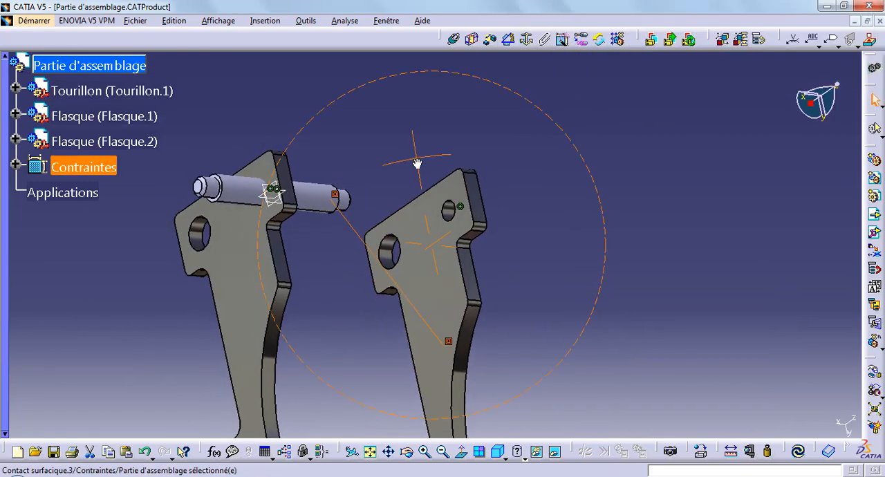
Select the inner face of Flasque.2 and update the assembly to apply the contact on Flasque.1.
middle_click_drag(272, 233, 278, 153, "ctrl")
middle_click_drag(447, 237, 825, 282)
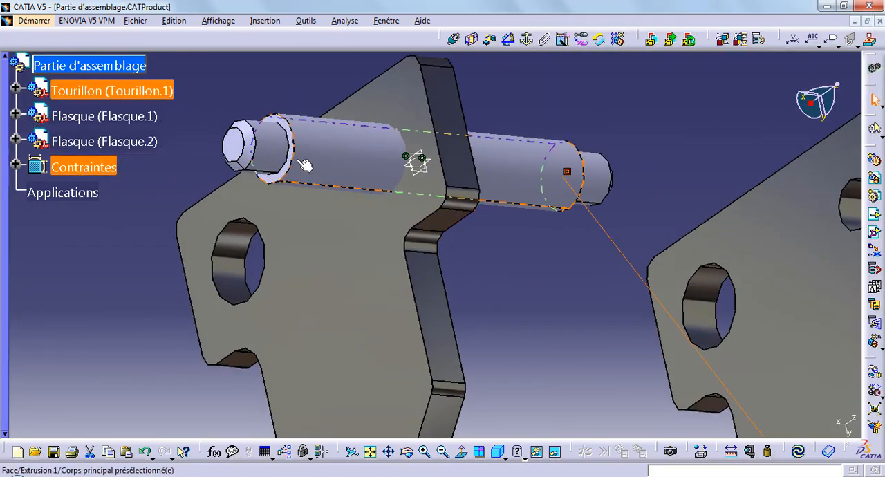
left_click(292, 155)
middle_click_drag(487, 290, 486, 338, "ctrl")
middle_click_drag(485, 337, 359, 290)
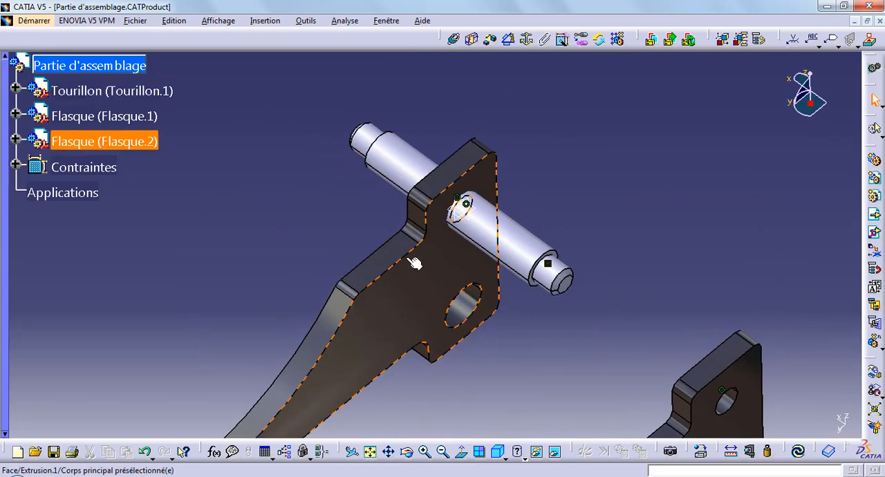
left_click(799, 453)
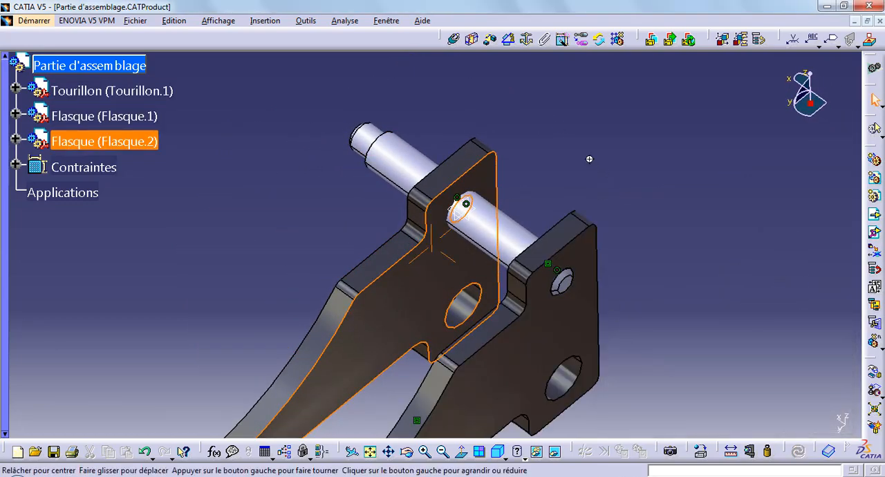
middle_click_drag(589, 159, 613, 197, "ctrl")
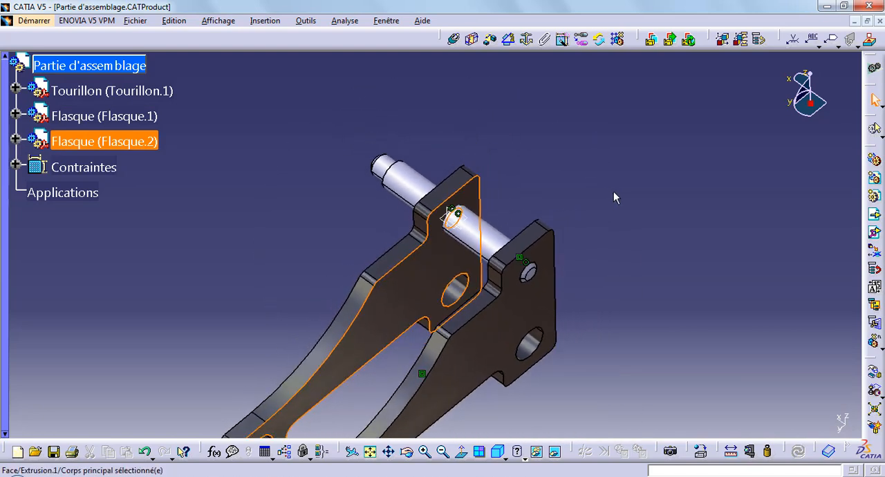
Add a surface contact constraint between the inner face of Flasque.2 and the Tourillon's opposite shoulder, and update the assembly.
left_click(16, 168)
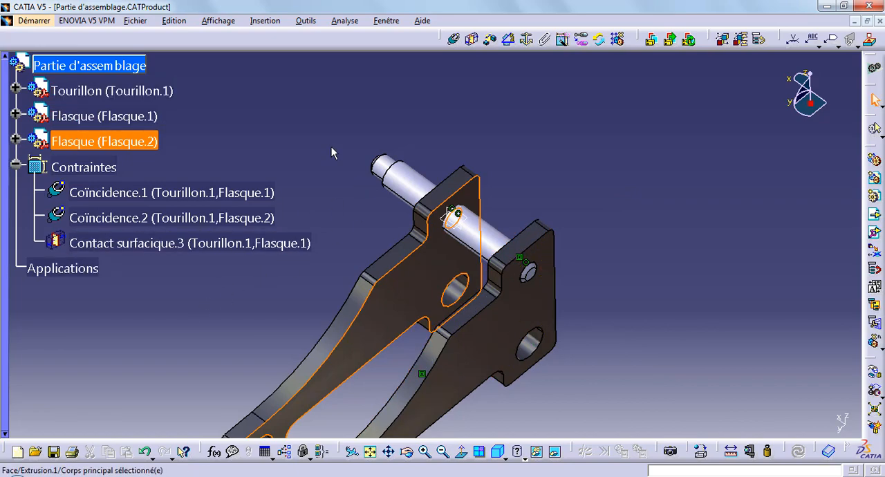
middle_click_drag(334, 154, 440, 110)
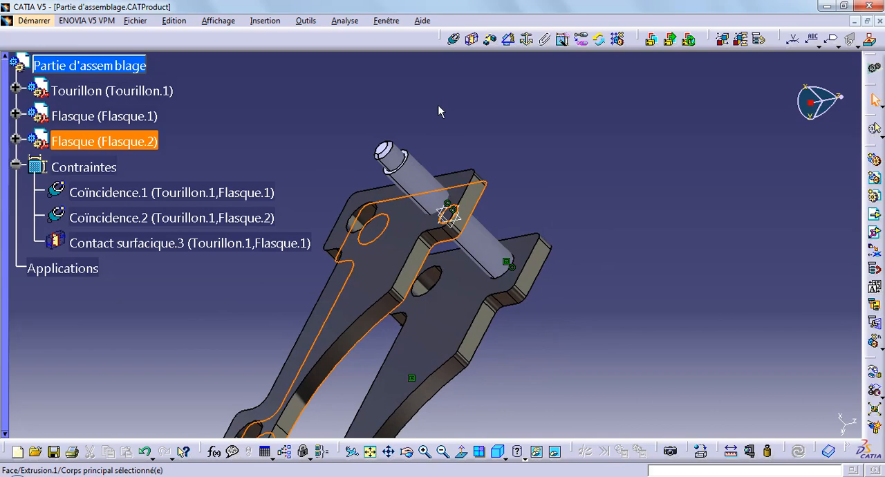
left_click(472, 40)
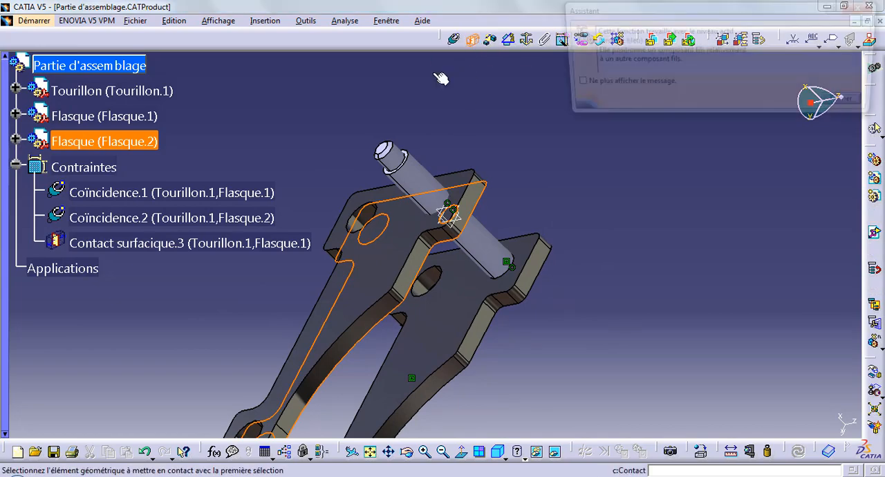
middle_click_drag(413, 173, 433, 148)
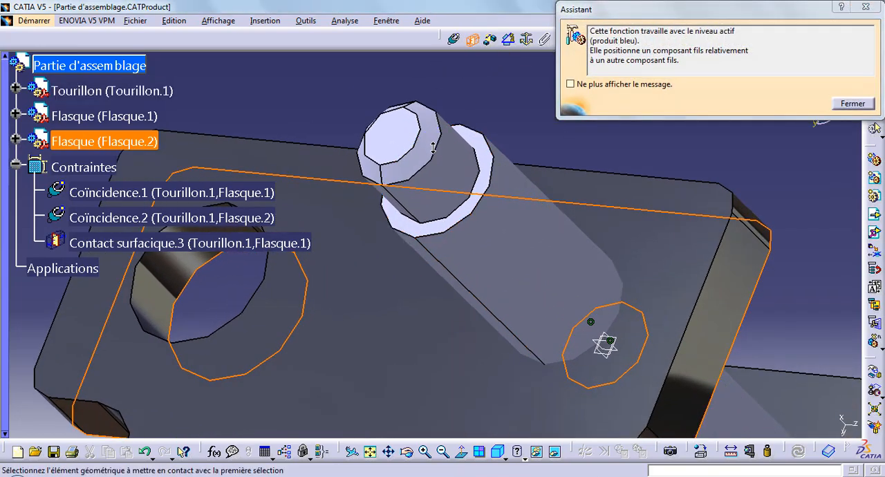
left_click(487, 168)
middle_click_drag(487, 168, 486, 273, "ctrl")
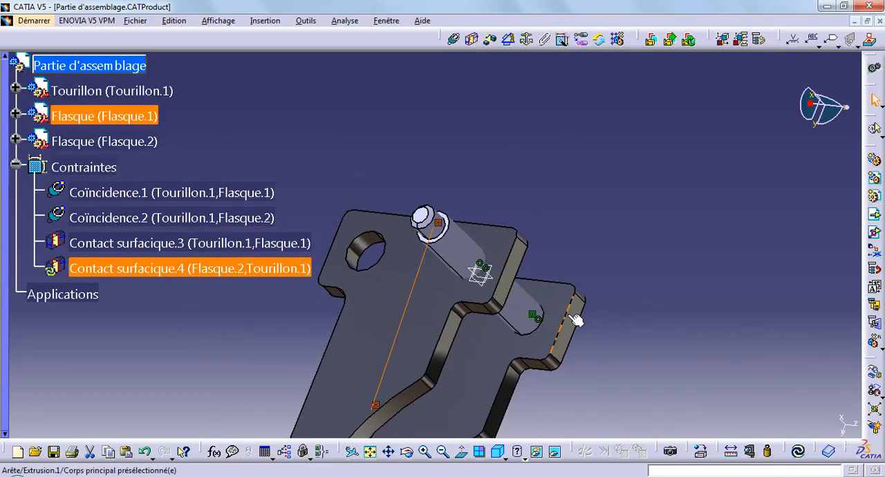
middle_click_drag(574, 316, 411, 203)
key("ctrl+u")
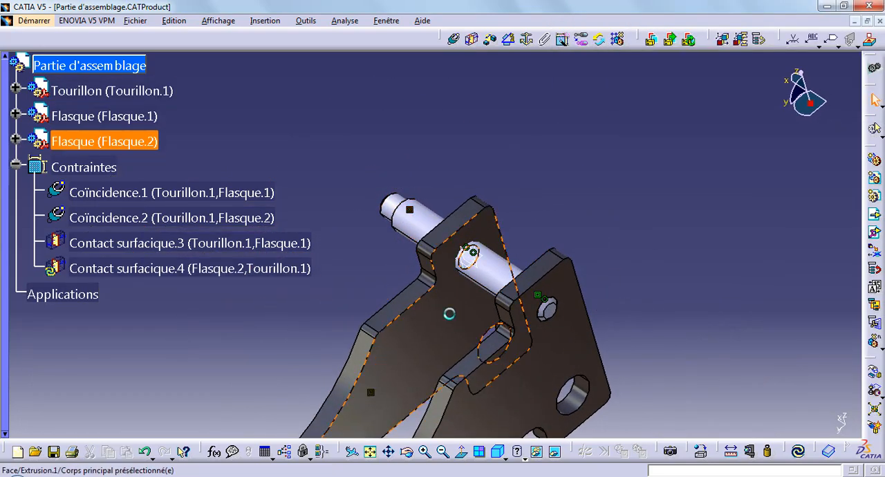
left_click(800, 452)
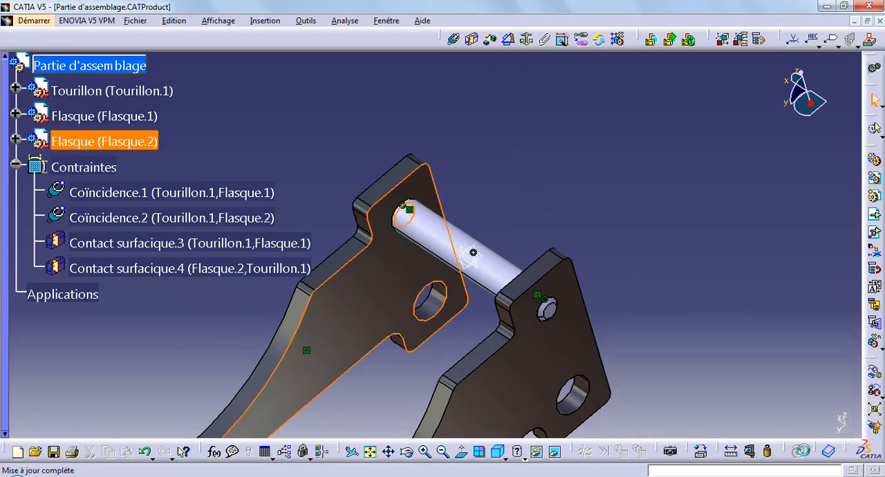
Open the extrusion sketch Esquisse.1 of the Flasque part for editing through Flasque.1 in the assembly tree.
middle_click_drag(541, 115, 540, 180, "ctrl")
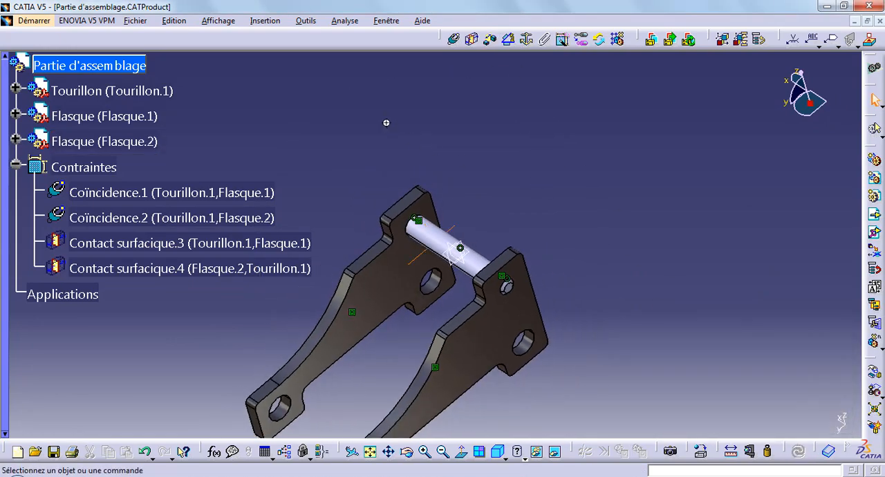
middle_click_drag(386, 123, 141, 197)
middle_click_drag(458, 346, 389, 204)
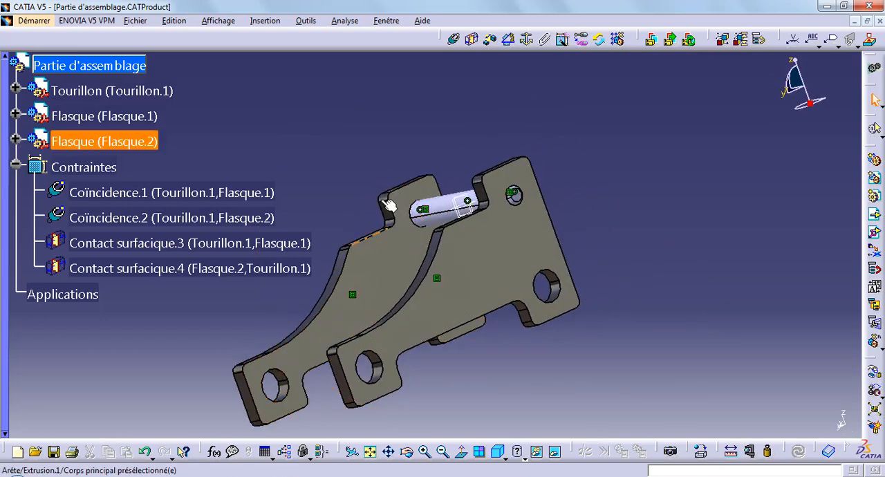
left_click(15, 116)
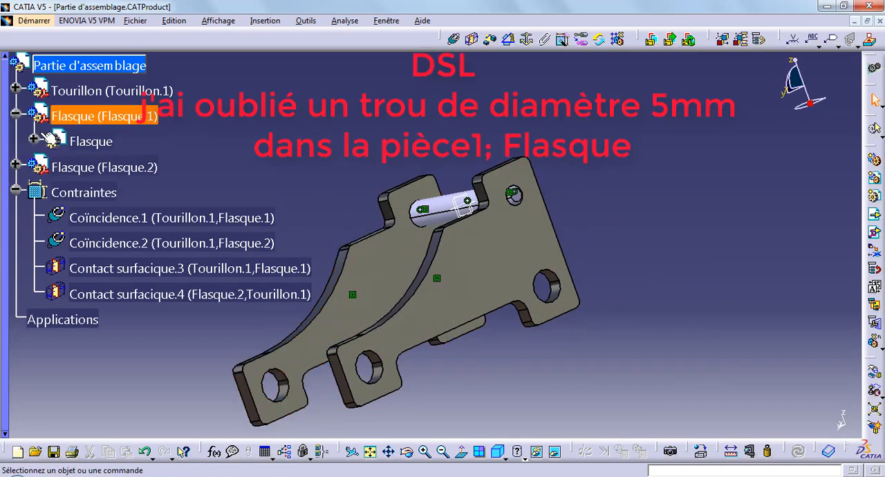
left_click(34, 141)
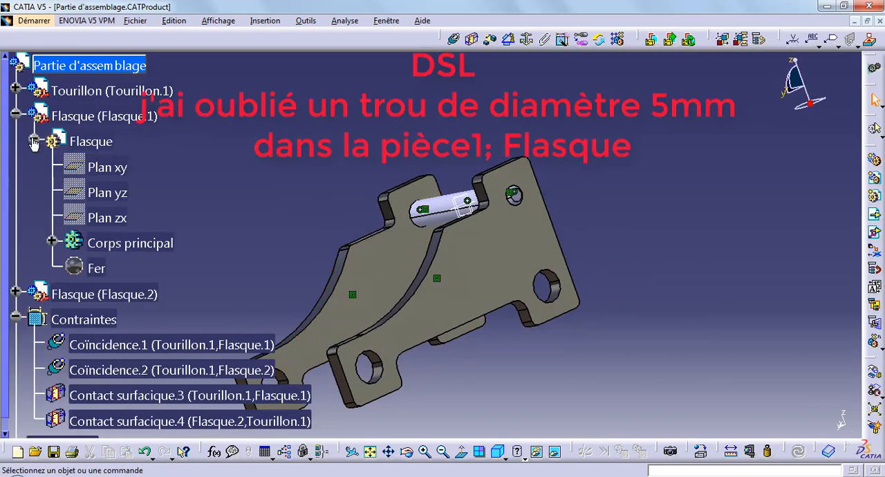
left_click(52, 242)
left_click(70, 268)
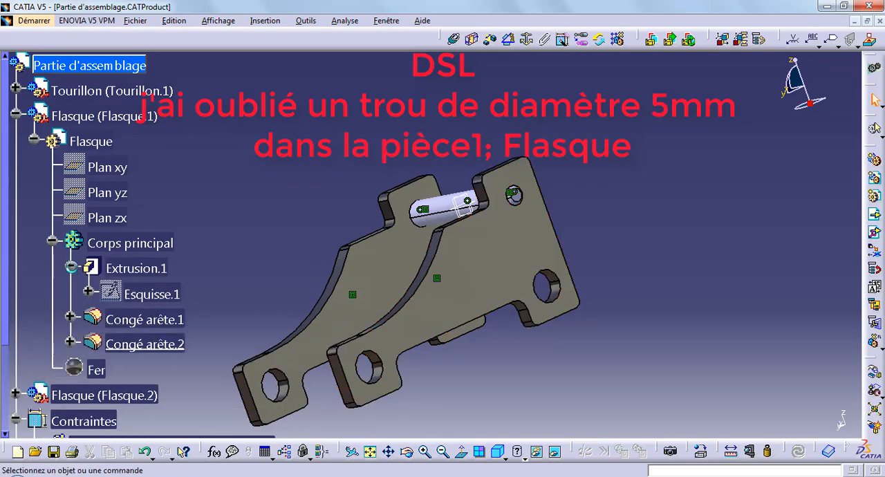
double_click(133, 296)
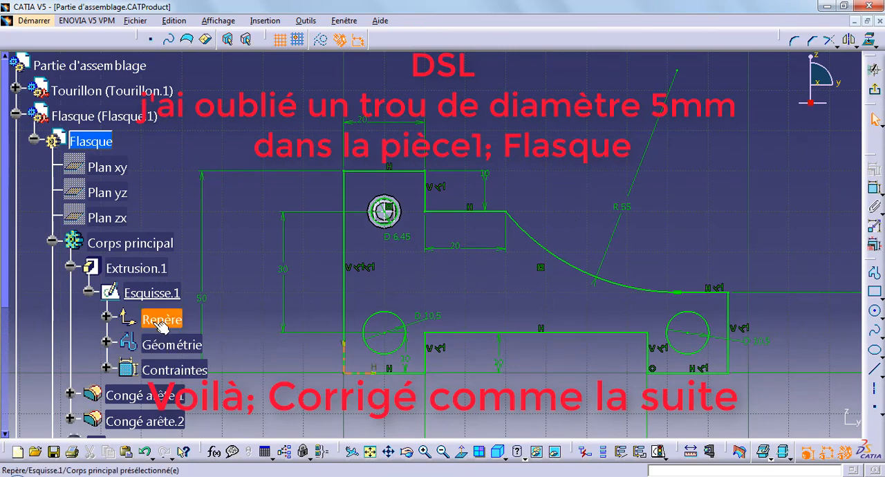
Hide the Flasque.2 component while editing the sketch.
scroll(162, 328, "down", 3)
right_click(98, 356)
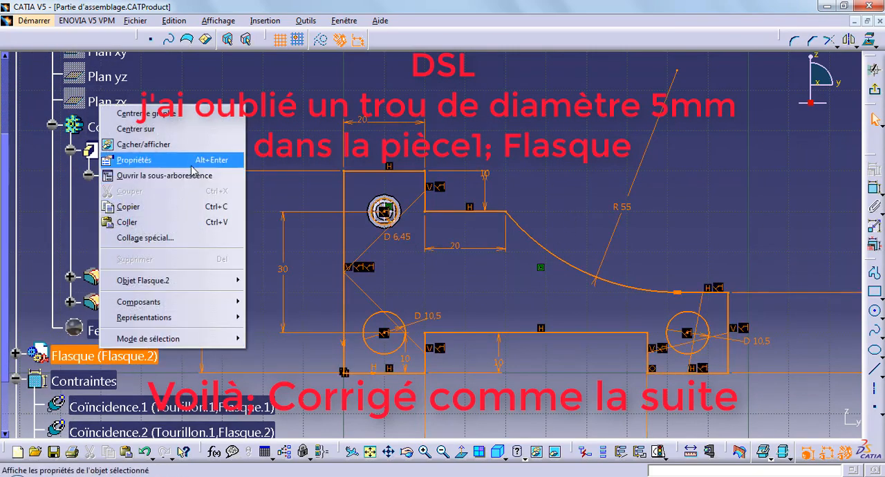
left_click(143, 144)
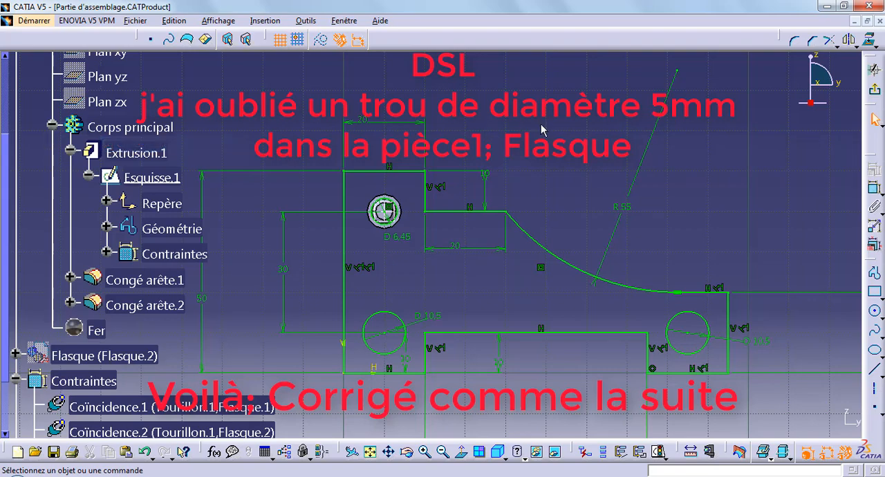
Sketch a circle in the empty area above the Flasque profile and dimension its diameter at 5 mm.
left_click(875, 313)
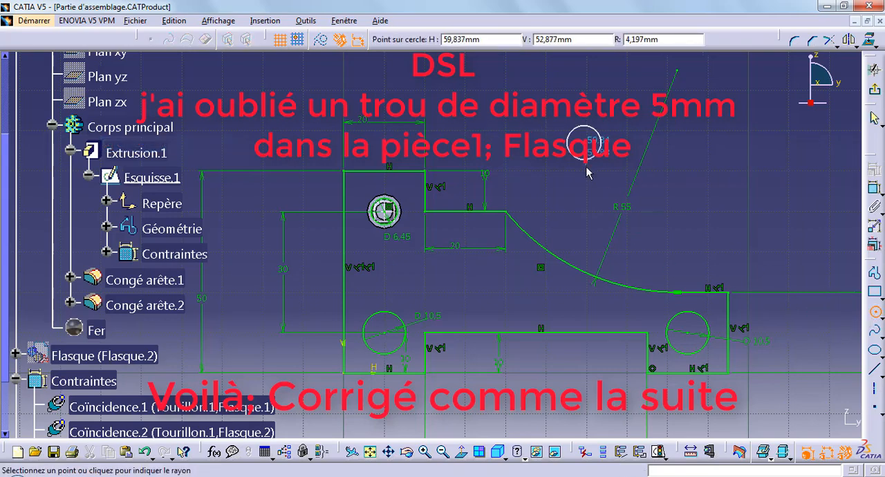
left_click(586, 173)
left_click(874, 190)
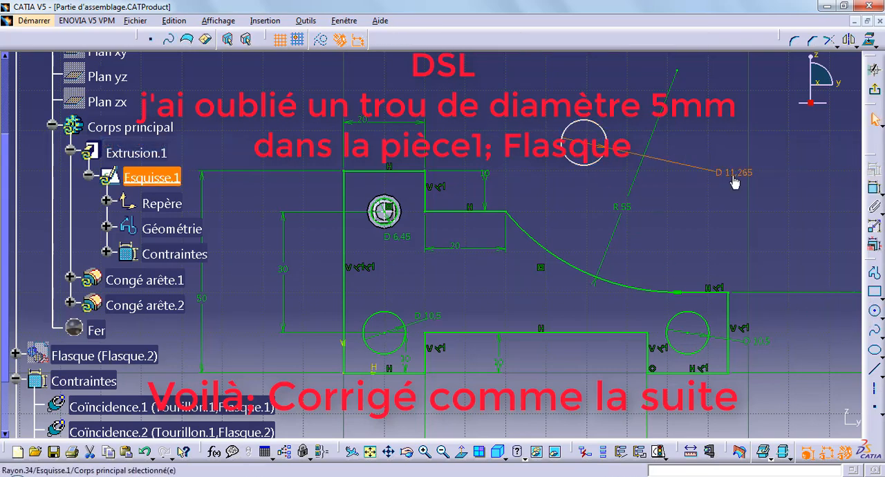
double_click(734, 181)
type("5mm")
key("Return")
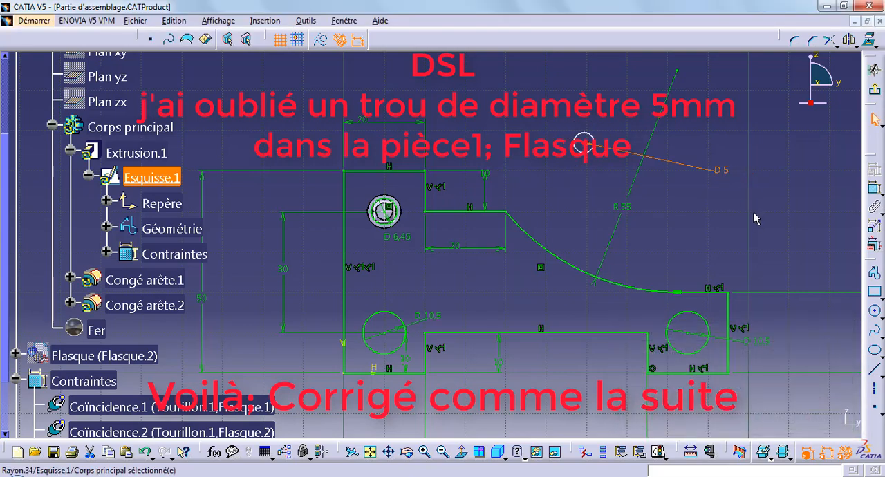
Constrain the horizontal distance between the upper hole's centre and the new circle's centre to 25 mm.
left_click(874, 189)
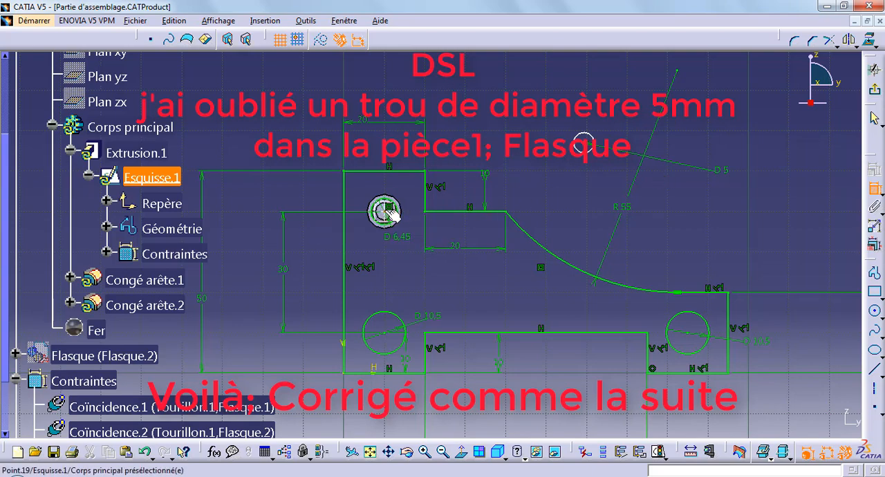
right_click(482, 130)
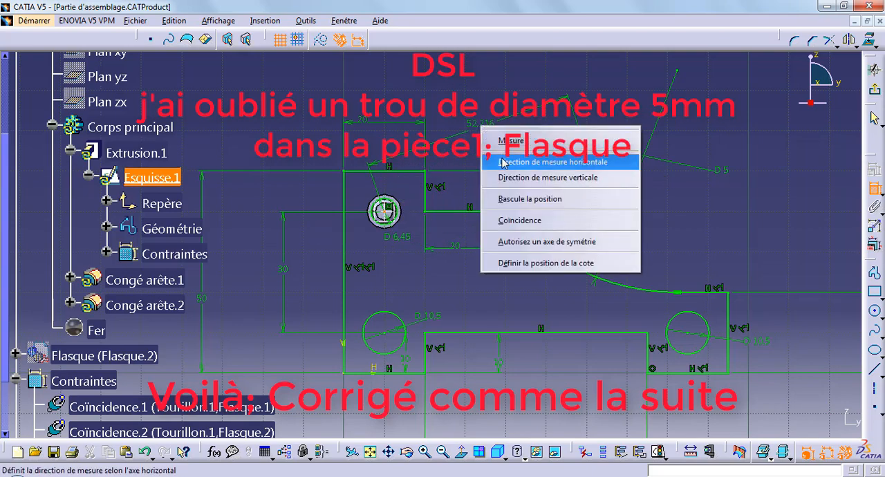
left_click(488, 132)
double_click(486, 139)
type("2")
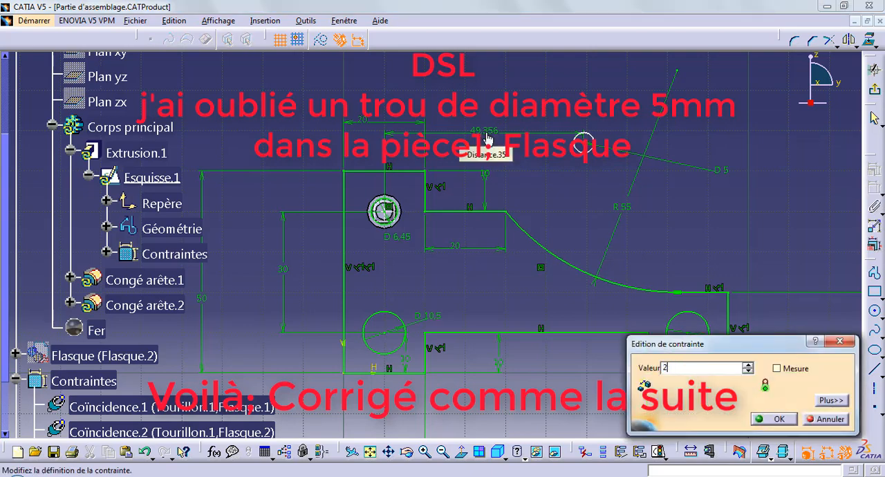
type("5")
key("Return")
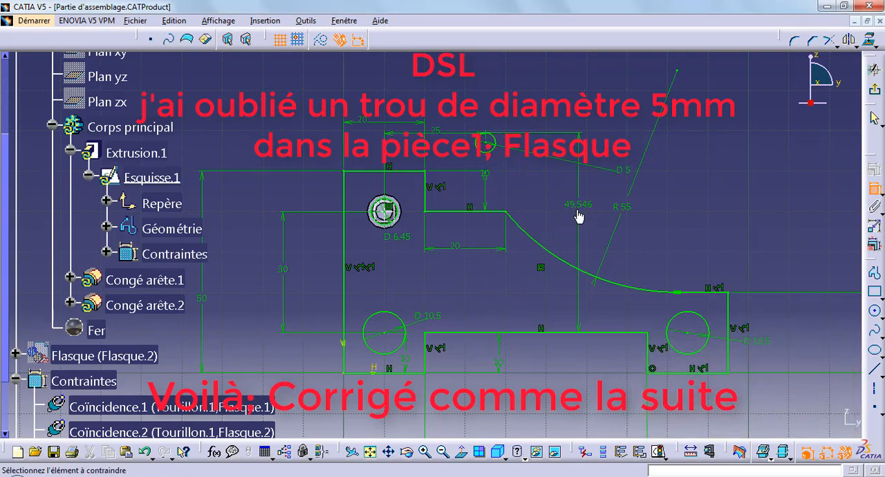
Set the new circle's vertical distance above the level of the lower holes' centres to 10 mm.
double_click(577, 210)
type("10mm")
key("Return")
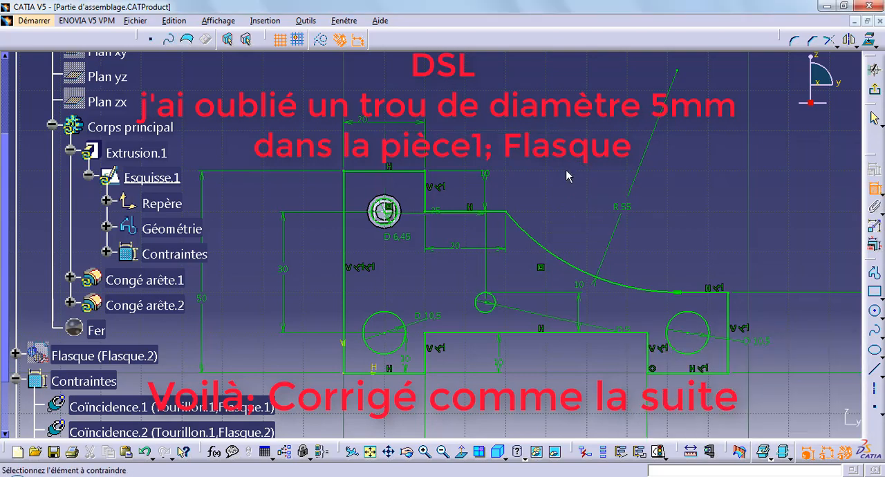
Exit the sketch to apply the new hole to the Flasque, and collapse the Flasque.1 branch in the tree.
left_click(879, 95)
mouse_move(658, 268)
middle_mouse_down()
mouse_move(722, 201)
mouse_move(680, 283)
middle_mouse_up()
middle_click_drag(302, 170, 499, 188)
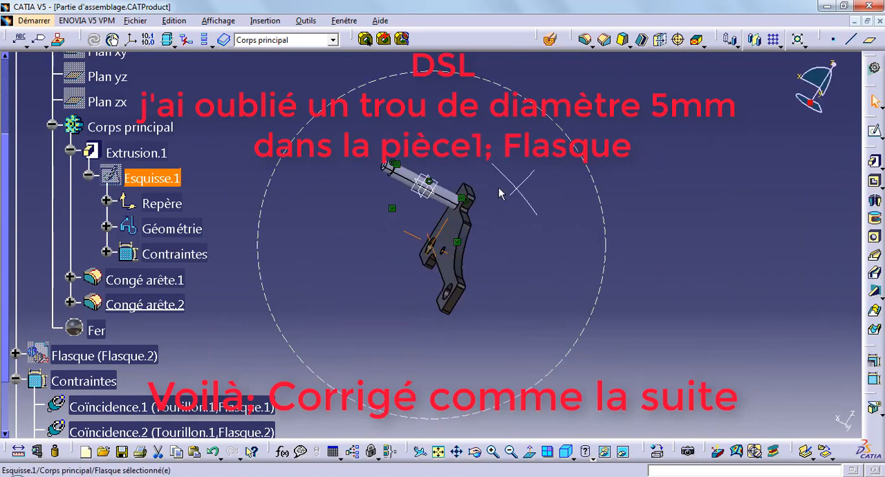
left_click(52, 127)
left_click(16, 74)
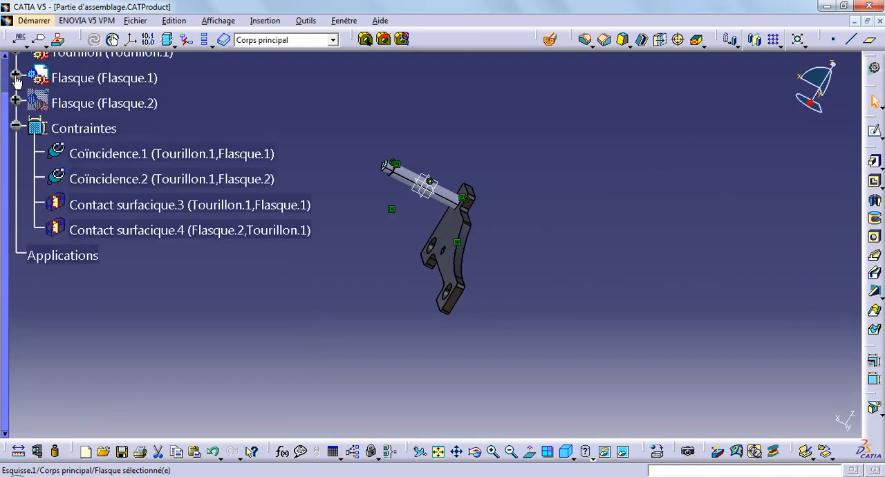
Show the hidden Flasque.2 component again.
right_click(76, 104)
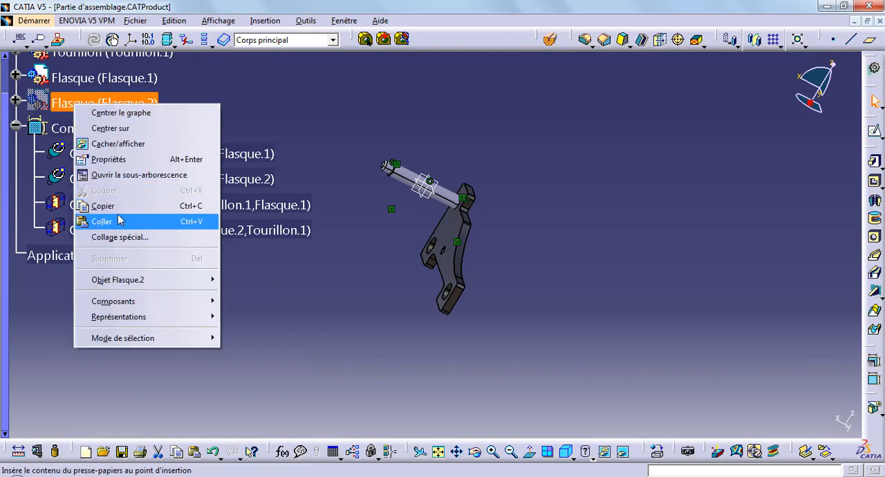
left_click(110, 143)
middle_click_drag(310, 287, 459, 138)
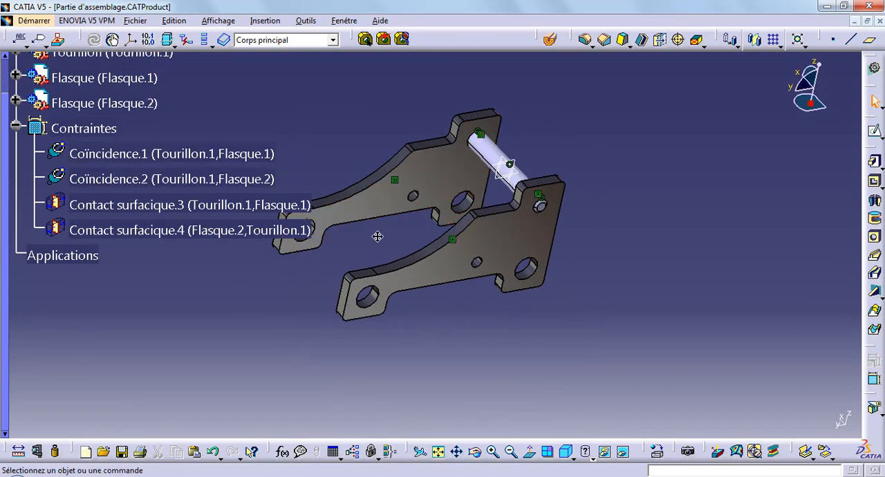
middle_click_drag(378, 235, 398, 160)
scroll(291, 160, "up", 2)
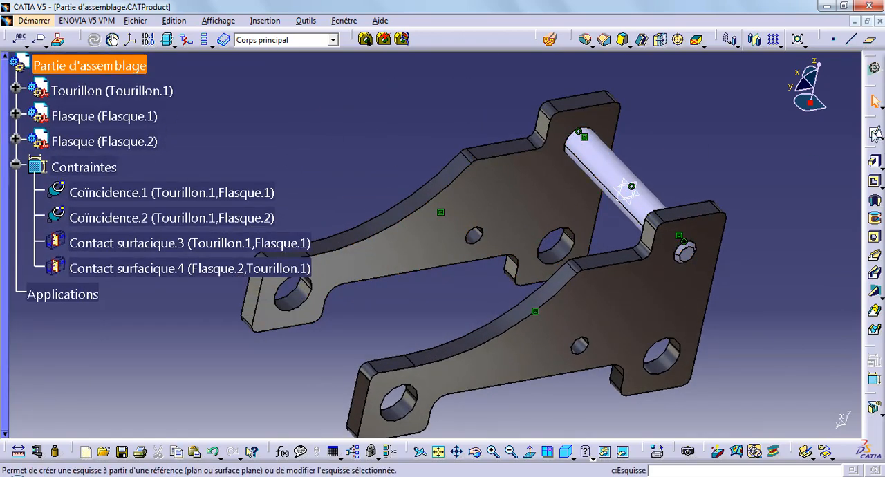
Activate the Partie d'assemblage product and insert the existing component Axe cale from the Obusier Canon folder.
scroll(210, 116, "up", 1)
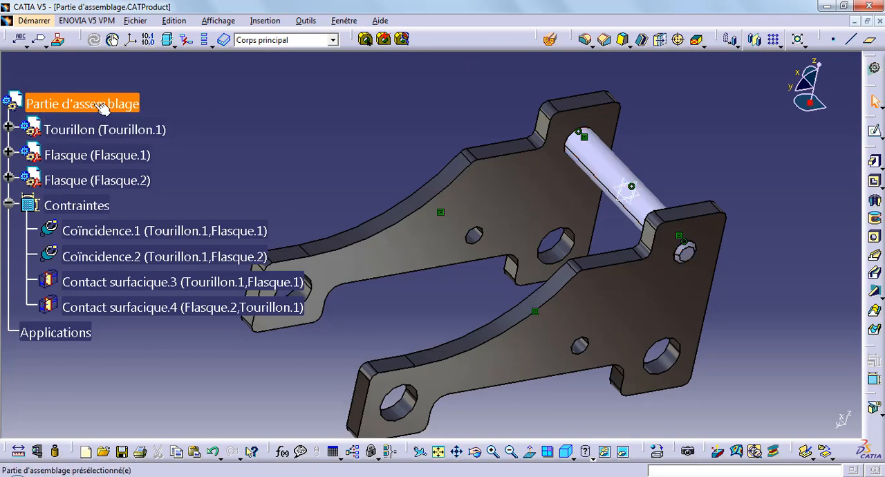
double_click(102, 105)
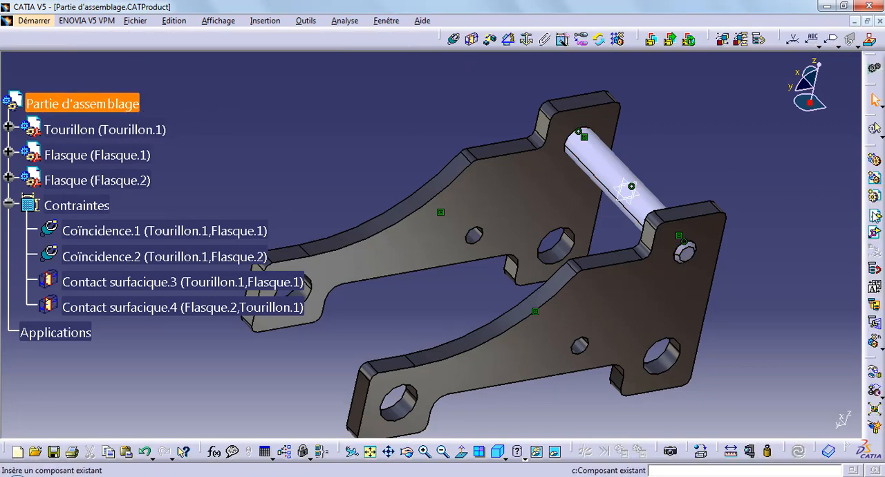
left_click(875, 215)
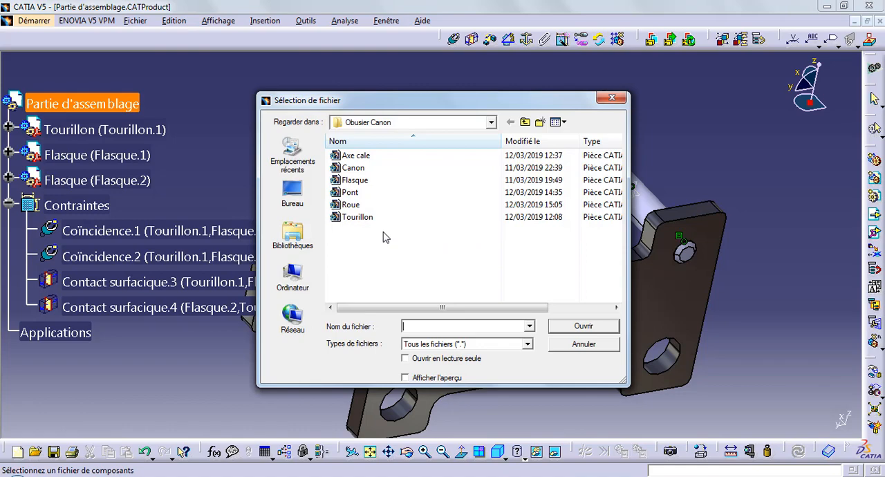
double_click(392, 155)
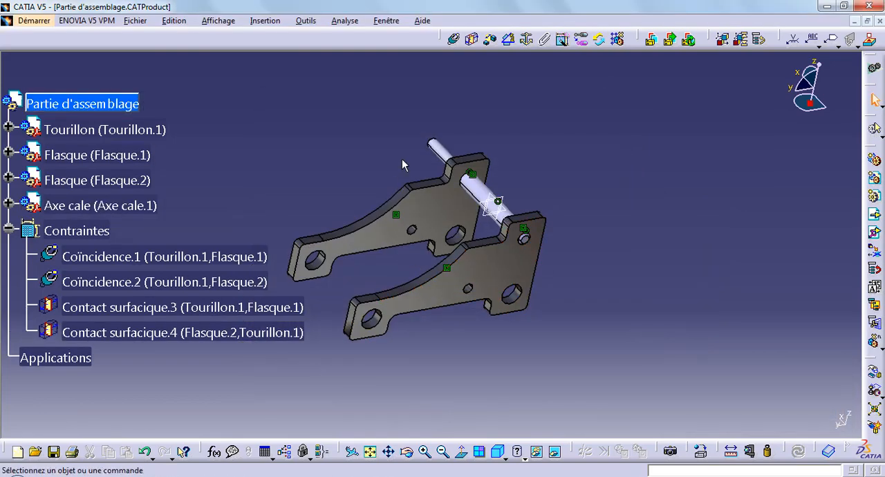
Move the Axe cale pin clear of the plates with the Manipulation command.
left_click(874, 379)
left_click_drag(581, 339, 601, 363)
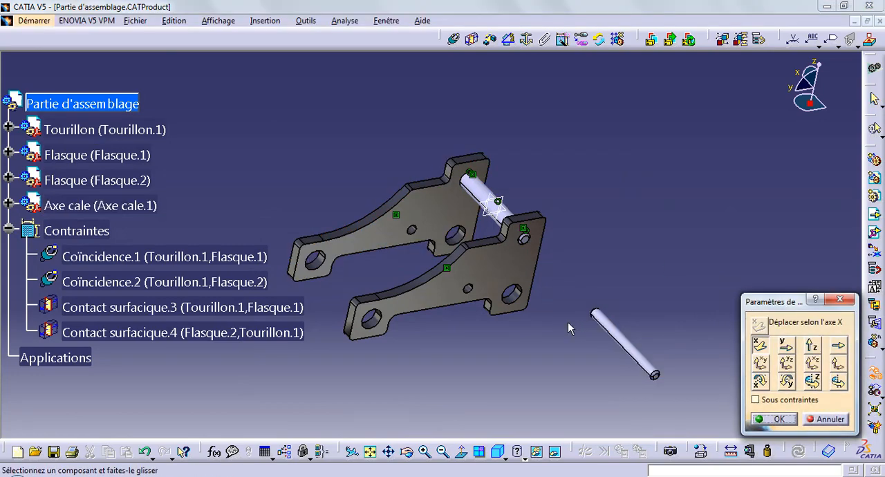
left_click(774, 419)
Add a coincidence constraint between the axis of Flasque.1's 5 mm hole and the Axe cale axis, and update the assembly.
middle_click_drag(534, 366, 528, 330)
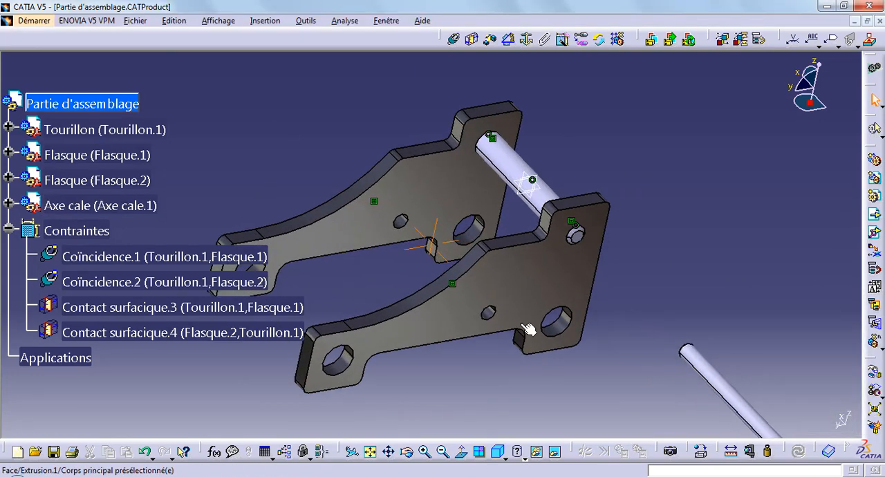
left_click(454, 38)
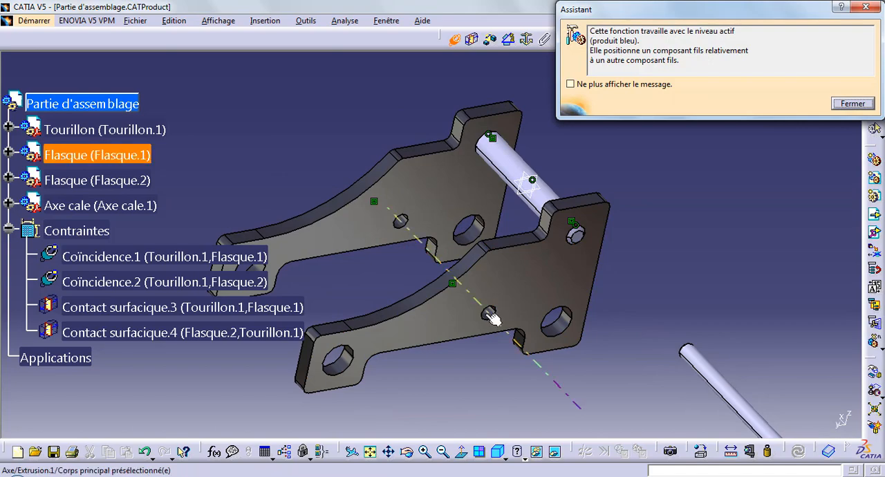
left_click(488, 312)
left_click(732, 389)
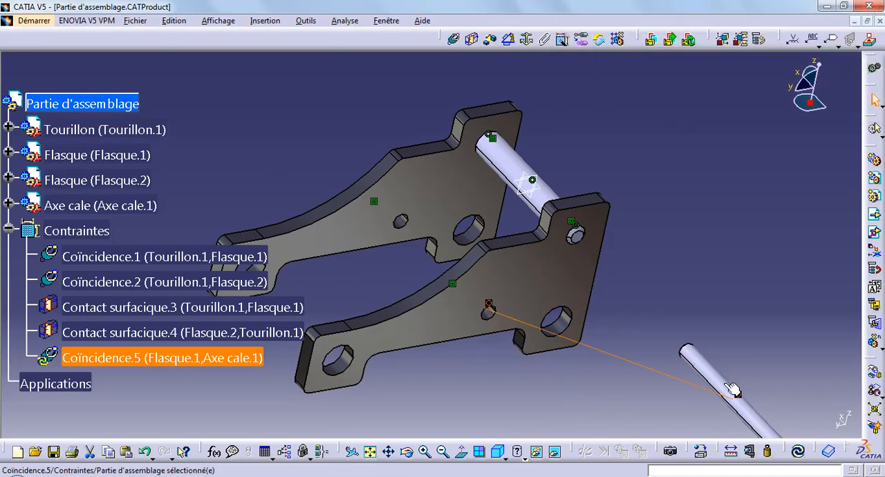
left_click(799, 454)
Add a 0 mm offset constraint between Flasque.1's outer face and the Axe cale's end face, and update the assembly.
middle_click_drag(622, 377, 547, 244)
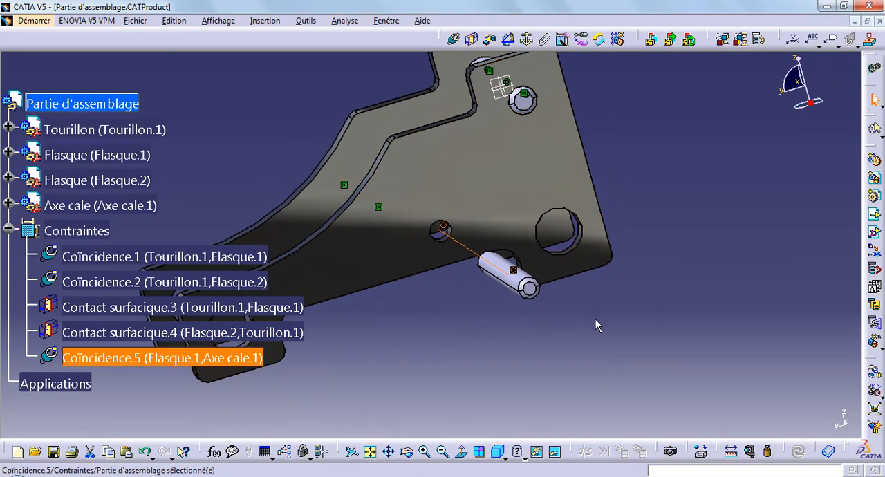
left_click(489, 40)
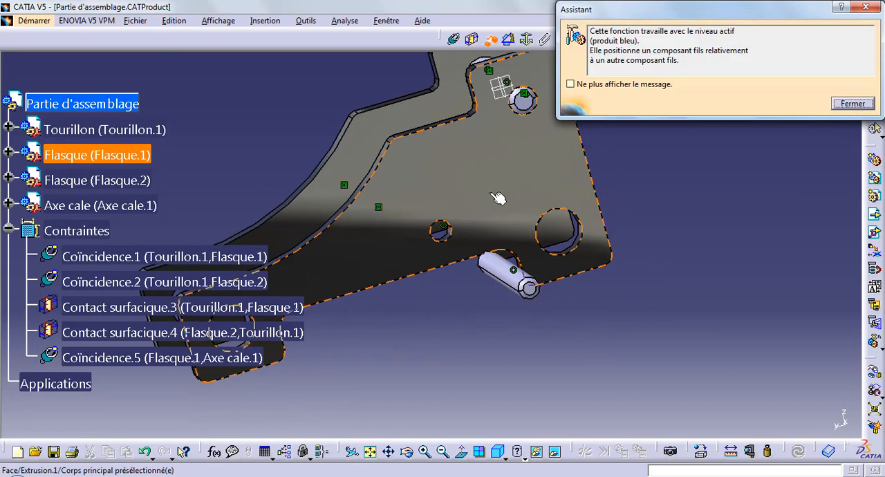
left_click(500, 195)
left_click(538, 294)
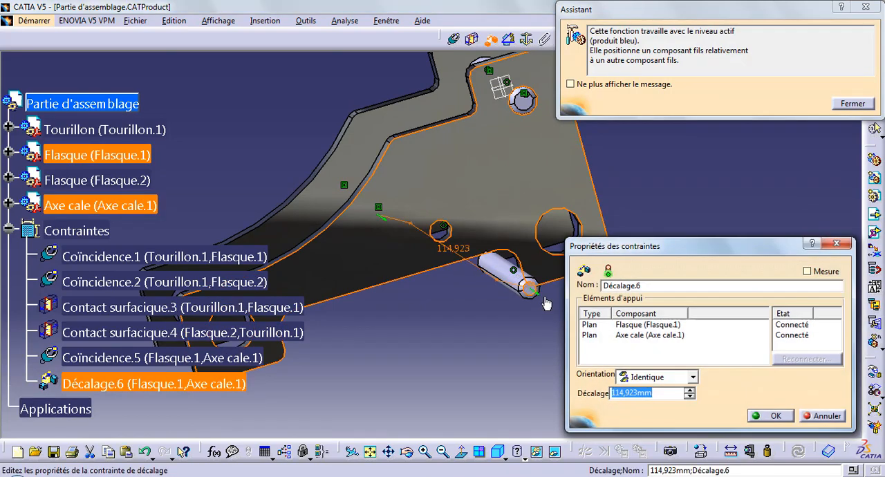
type("0")
key("Return")
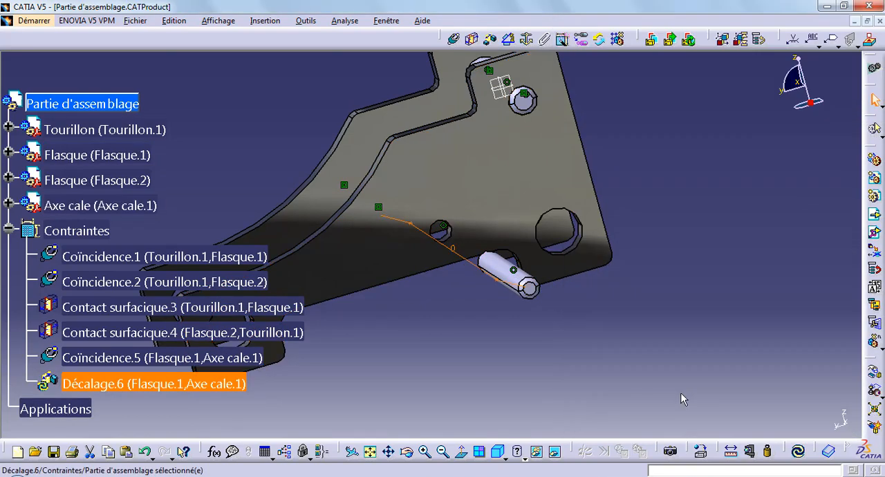
left_click(797, 451)
middle_click_drag(493, 350, 529, 294)
middle_click_drag(385, 193, 614, 367)
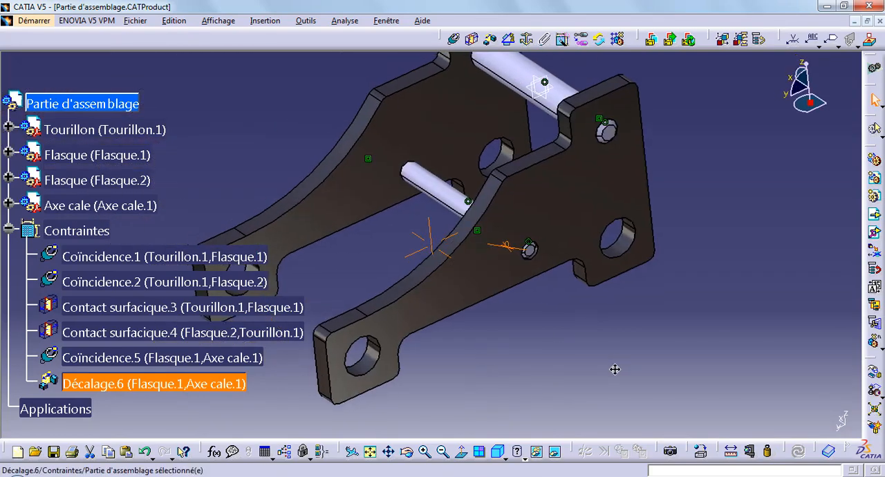
middle_click_drag(289, 131, 374, 116)
middle_click_drag(495, 322, 465, 318)
left_click(352, 171)
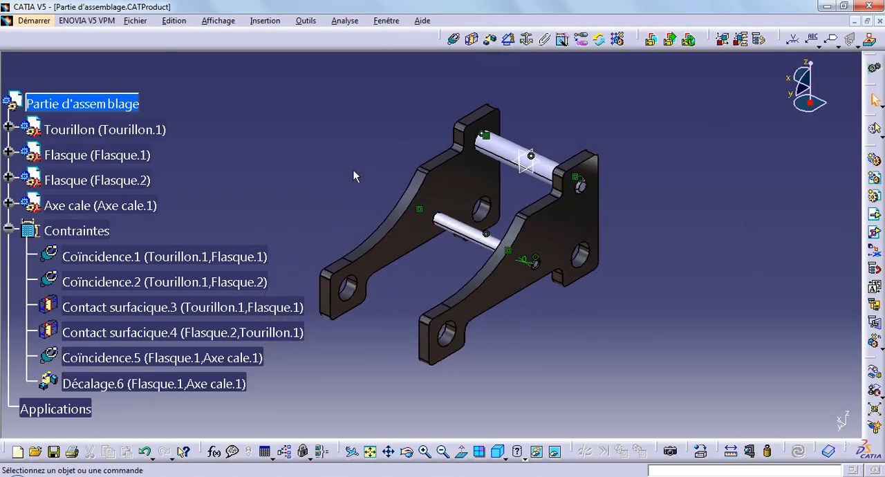
Insert the existing component Canon into the Partie d'assemblage product.
left_click(129, 101)
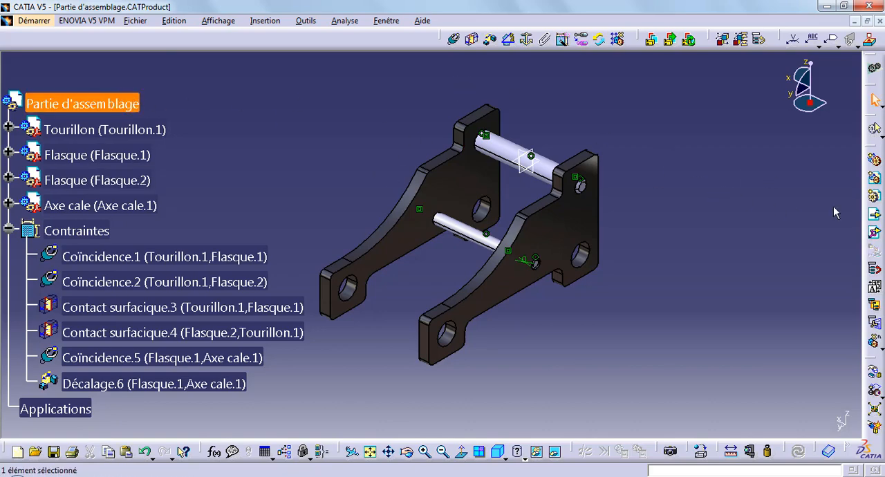
left_click(874, 216)
double_click(394, 173)
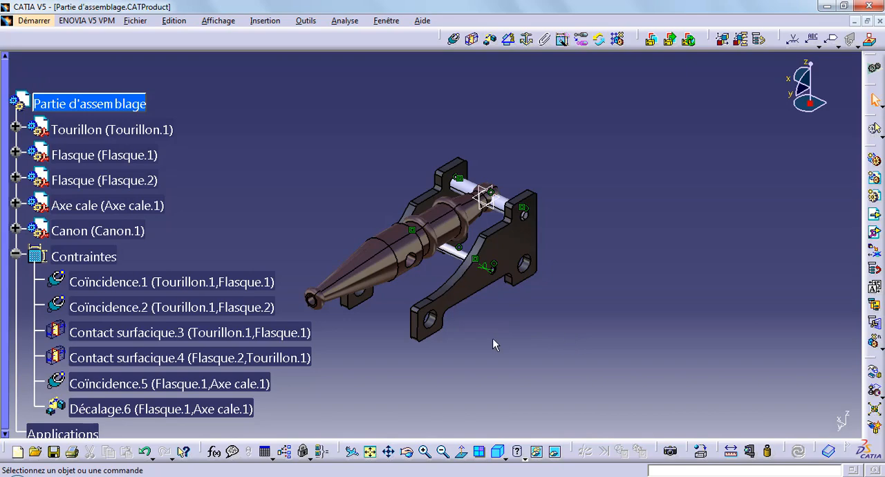
Rotate the Canon about the X axis to reverse its direction and move it along Y clear of the Tourillon with Manipulation.
middle_click_drag(442, 288, 446, 214, "ctrl")
middle_click_drag(473, 263, 541, 244)
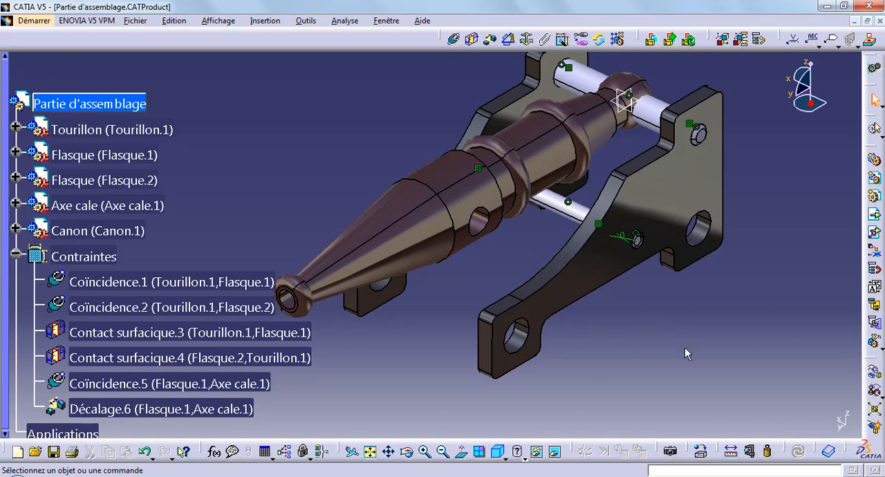
left_click(875, 376)
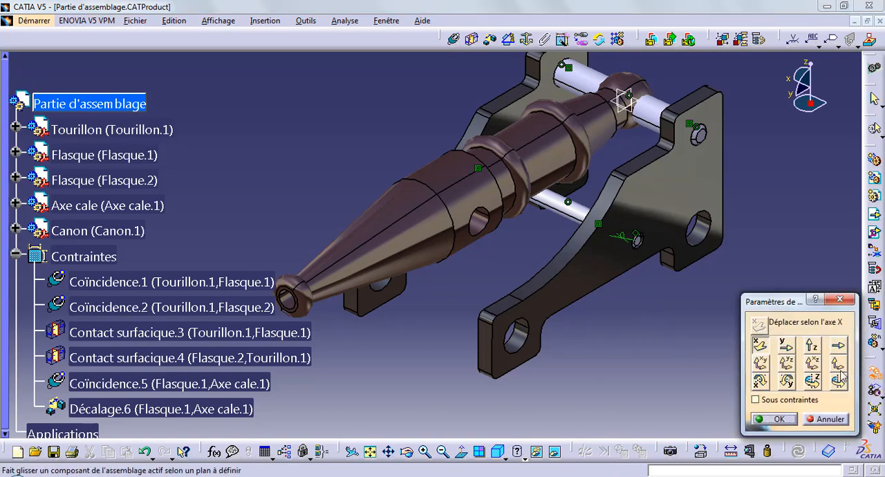
left_click(759, 381)
left_click_drag(451, 226, 776, 60)
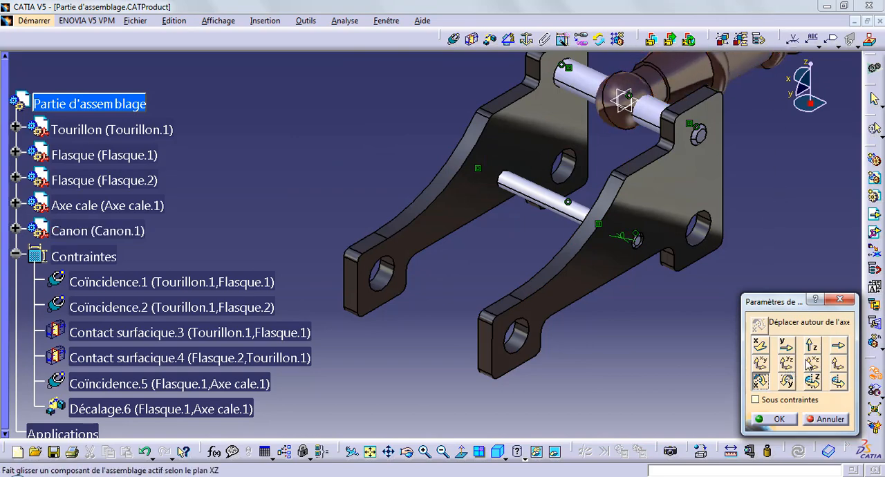
left_click(786, 345)
left_click_drag(684, 65, 308, 302)
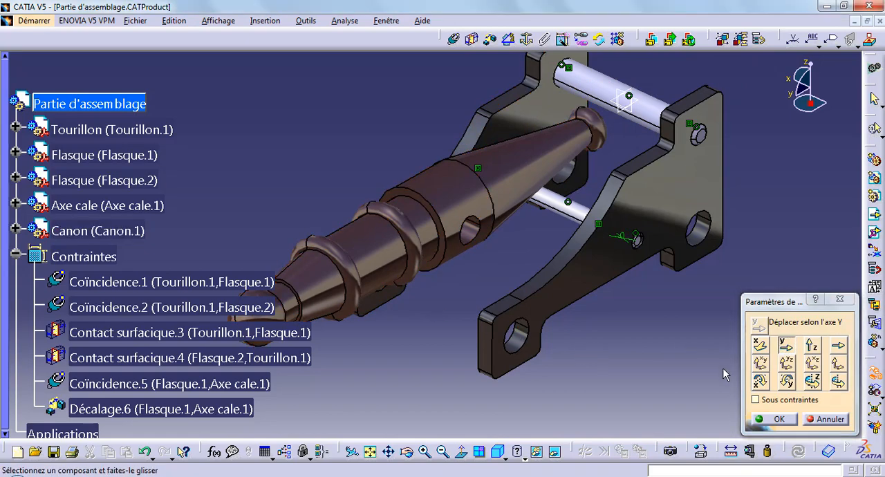
left_click(775, 419)
Add a coincidence constraint between the Tourillon axis and the axis of the Canon's cross hole, and update the assembly.
middle_click_drag(584, 354, 560, 377)
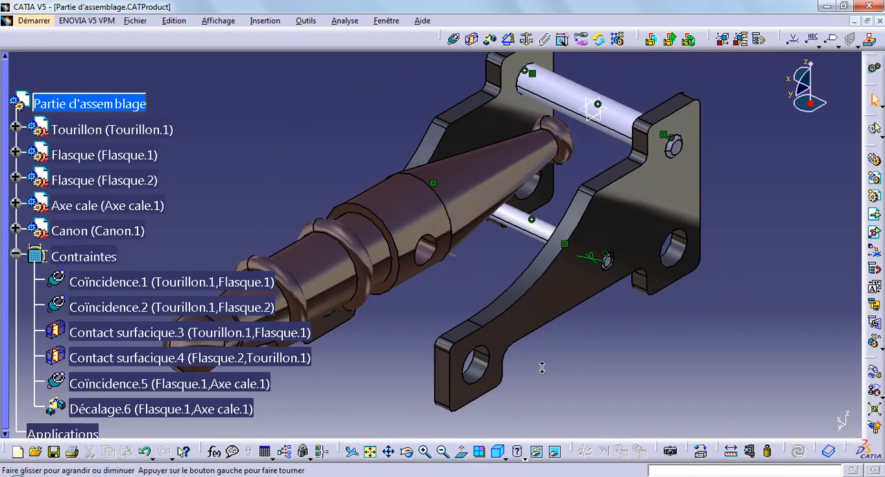
left_click(15, 256)
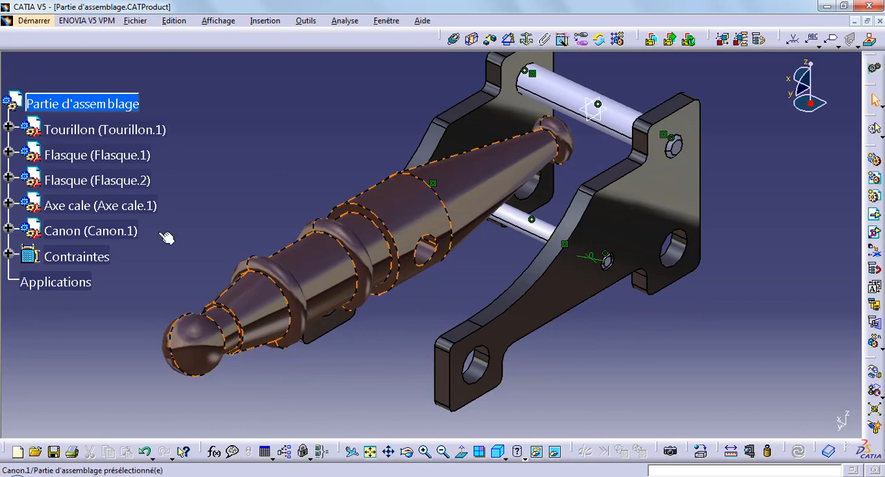
left_click(454, 39)
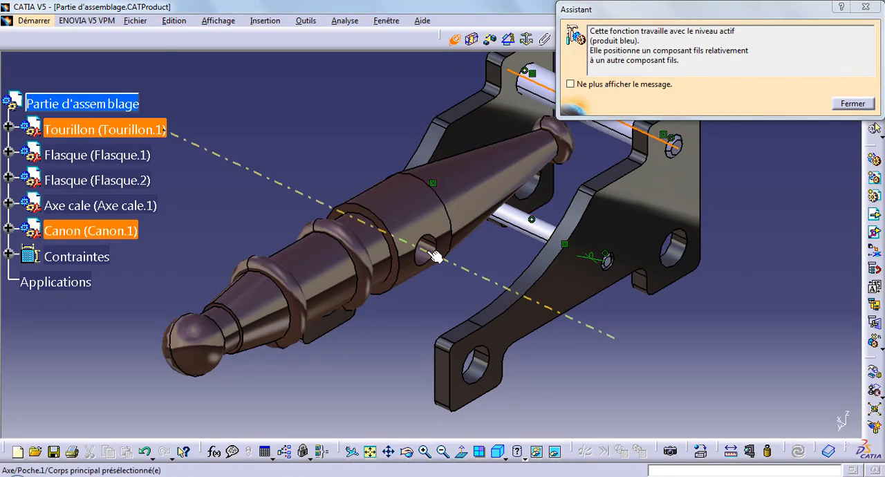
left_click(435, 256)
left_click(799, 452)
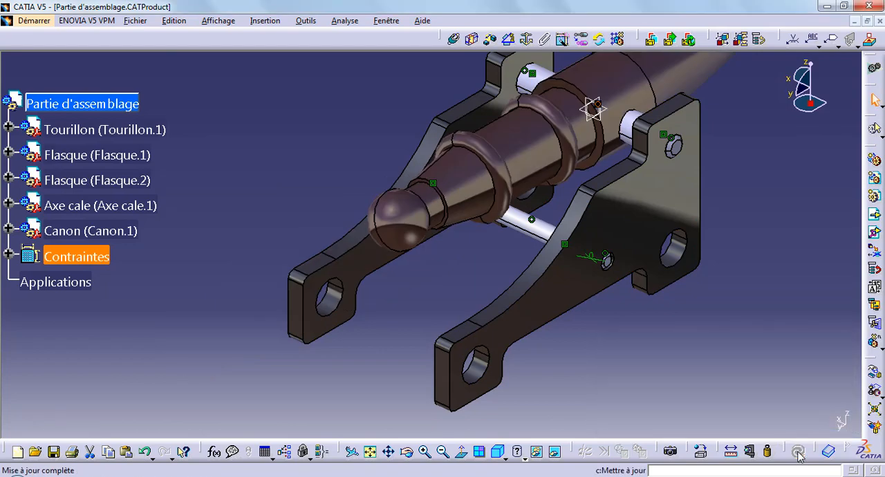
Insert the existing component Pont into the Partie d'assemblage product.
middle_click_drag(467, 294, 470, 332)
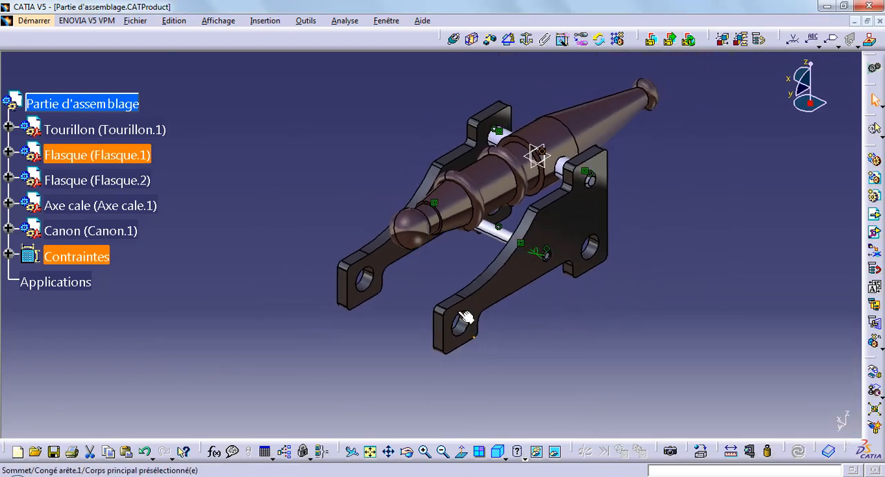
middle_click_drag(339, 184, 340, 212)
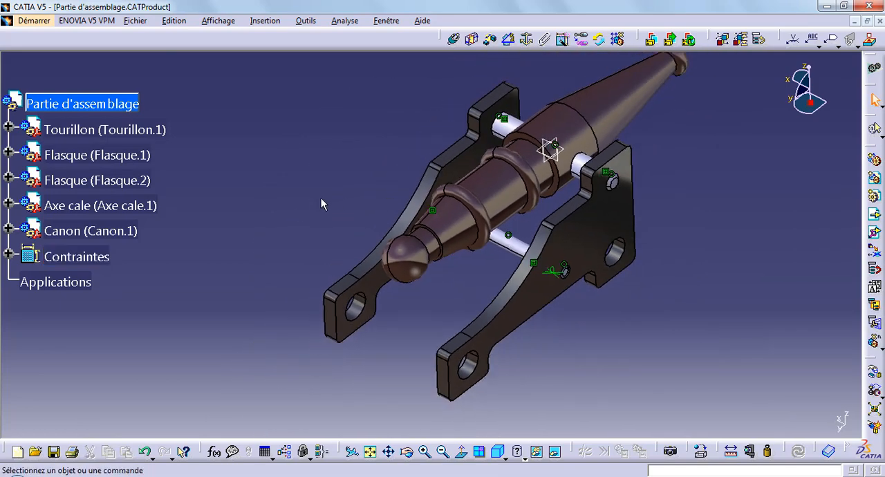
middle_click_drag(360, 183, 329, 204)
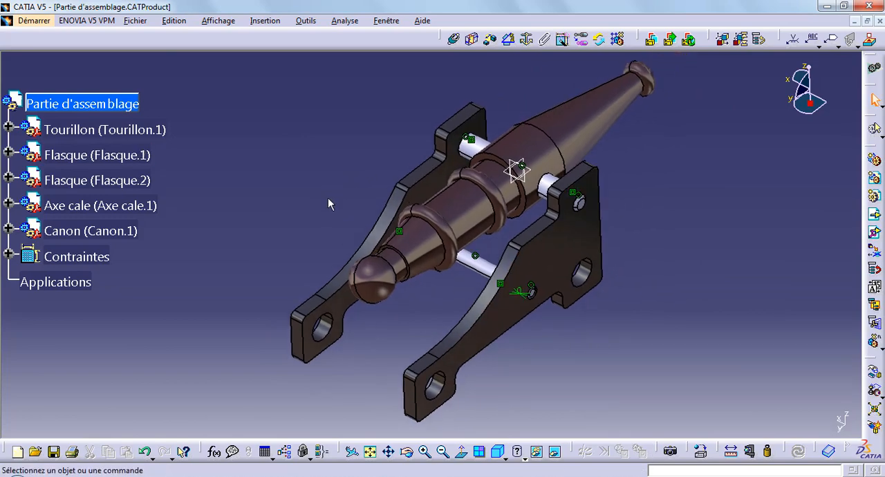
left_click(116, 97)
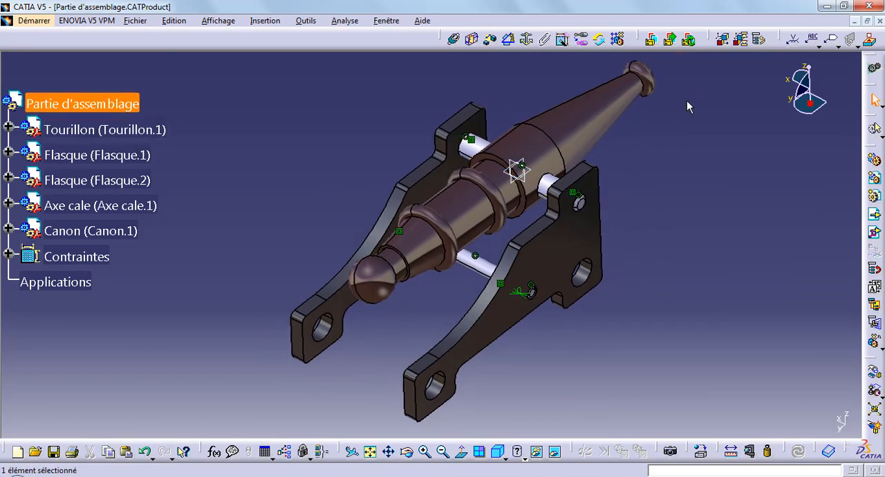
left_click(875, 216)
double_click(395, 192)
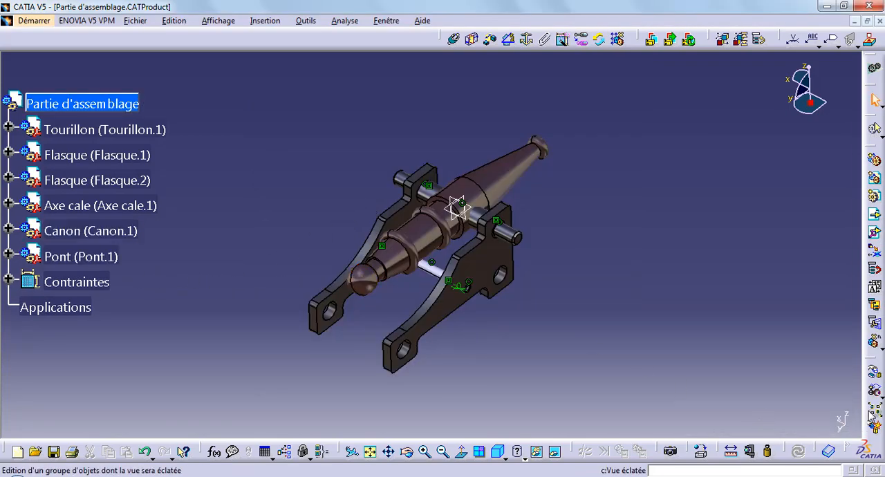
Move the Pont shaft clear of the plates and cannon with the Manipulation command.
left_click(874, 373)
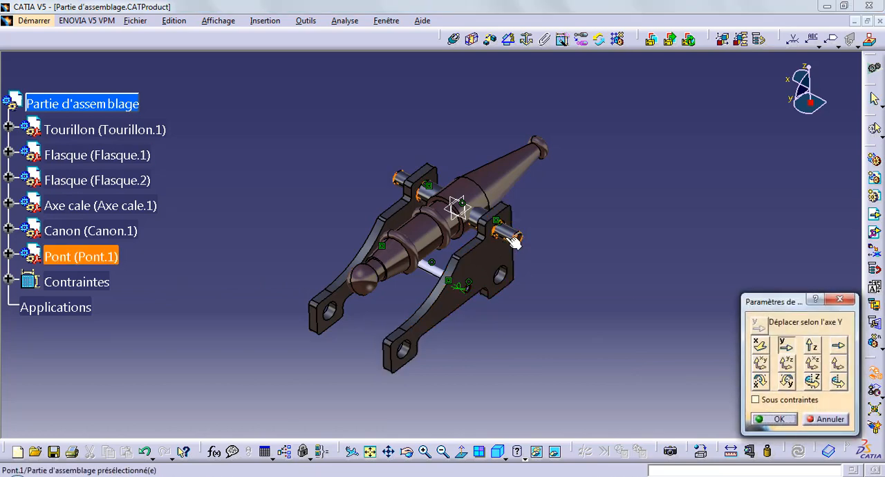
left_click_drag(514, 241, 653, 226)
left_click_drag(612, 145, 673, 271)
left_click(775, 417)
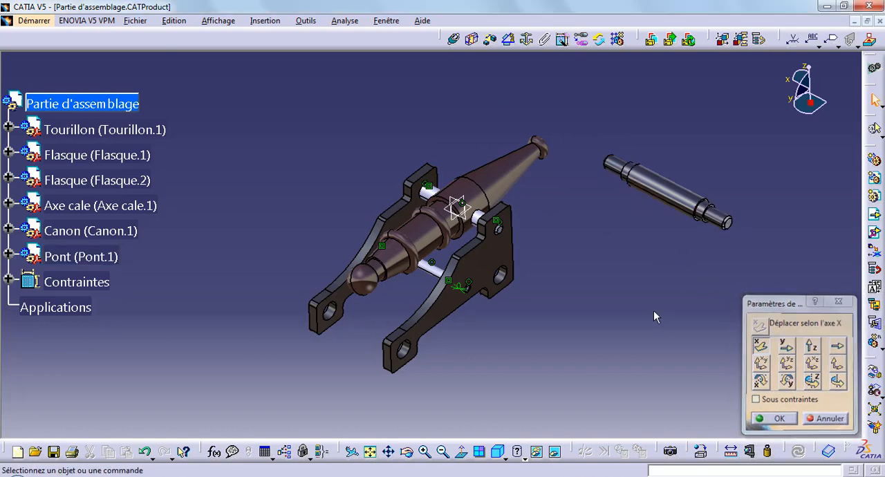
Copy the Pont component and paste a second instance into Partie d'assemblage.
right_click(108, 258)
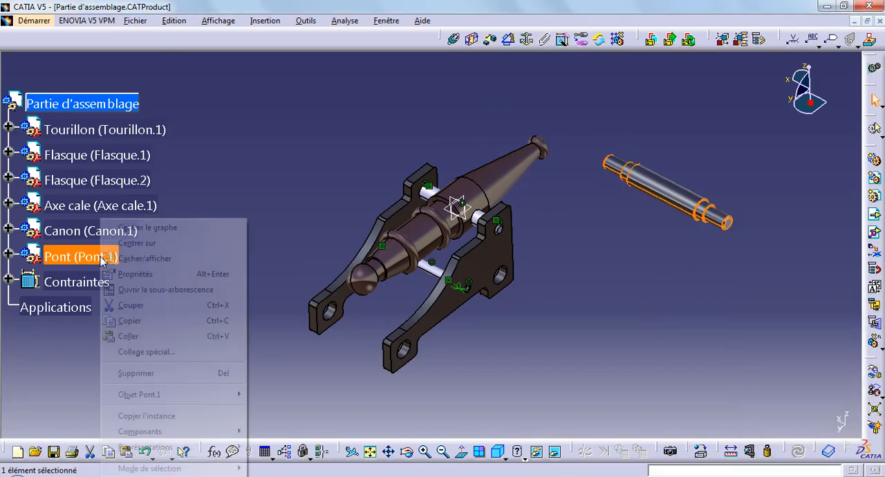
left_click(138, 316)
left_click(86, 103)
right_click(86, 103)
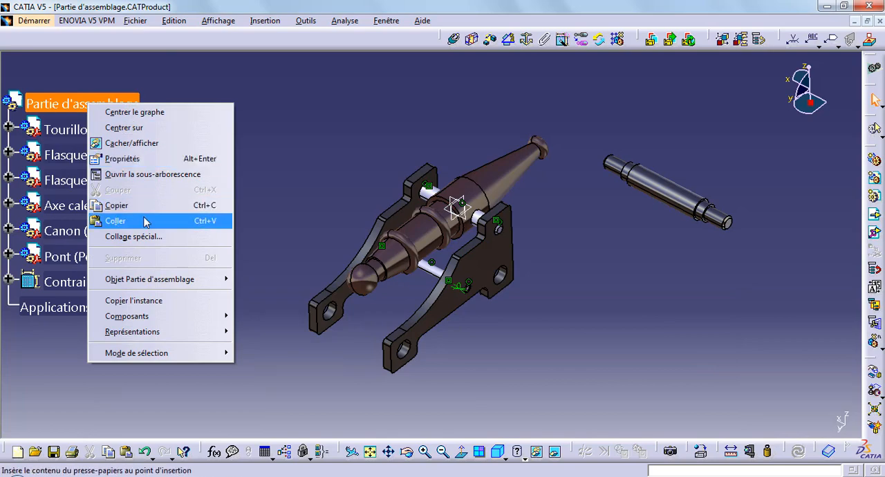
left_click(117, 220)
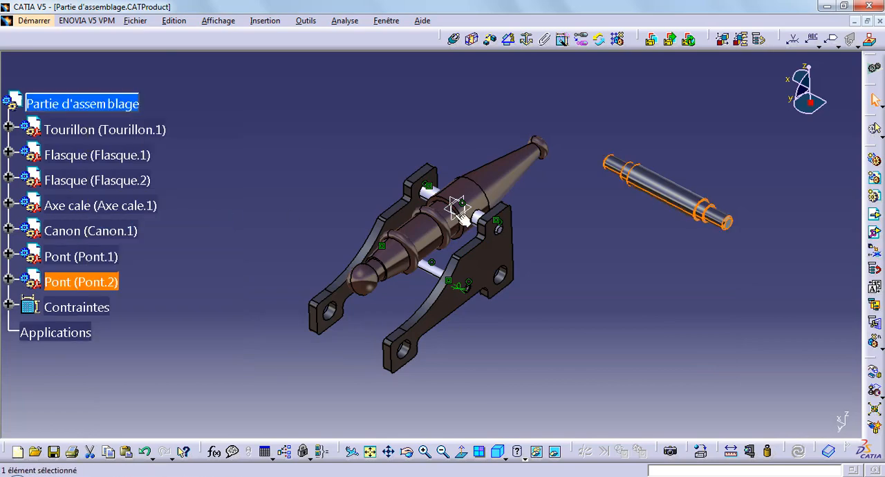
Separate one Pont shaft from its overlapping copy by moving it along the X axis with Manipulation.
left_click(875, 374)
left_click_drag(691, 200, 491, 93)
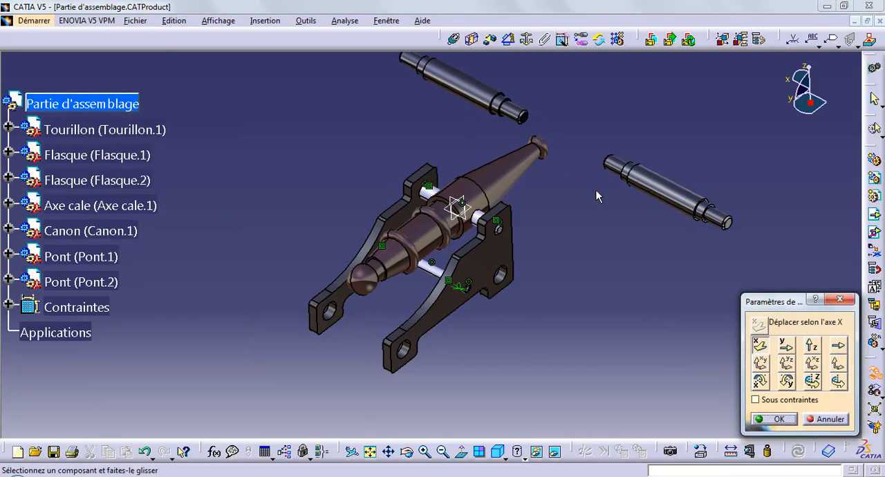
middle_click_drag(596, 190, 611, 236)
left_click(779, 418)
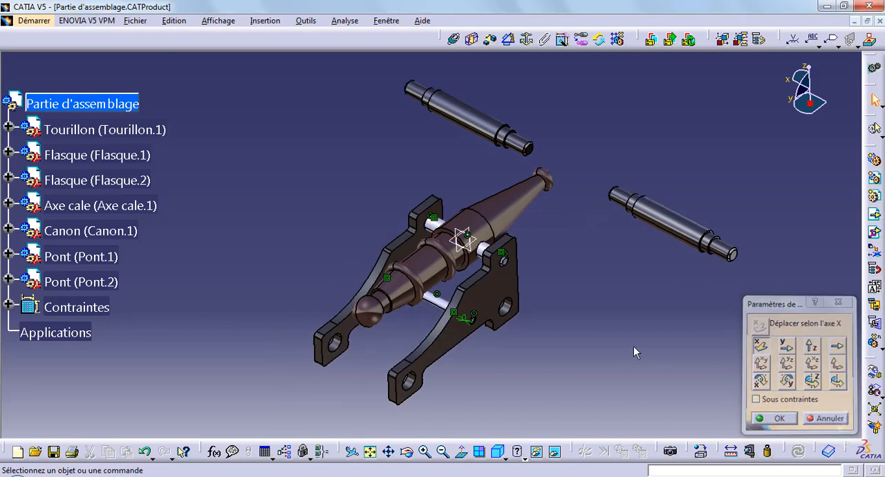
Add a coincidence constraint between the Pont.1 axis and the axis of Flasque.1's large rear hole.
middle_click_drag(618, 320, 510, 301)
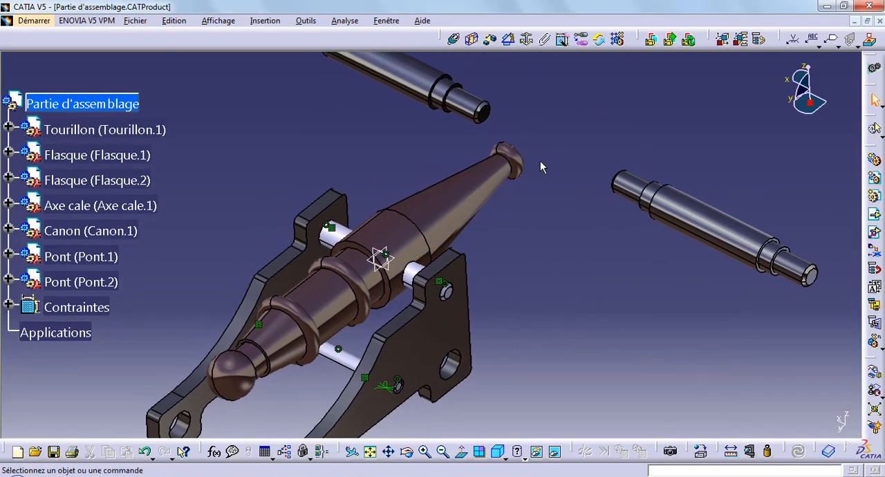
left_click(454, 39)
key("Escape")
left_click(454, 40)
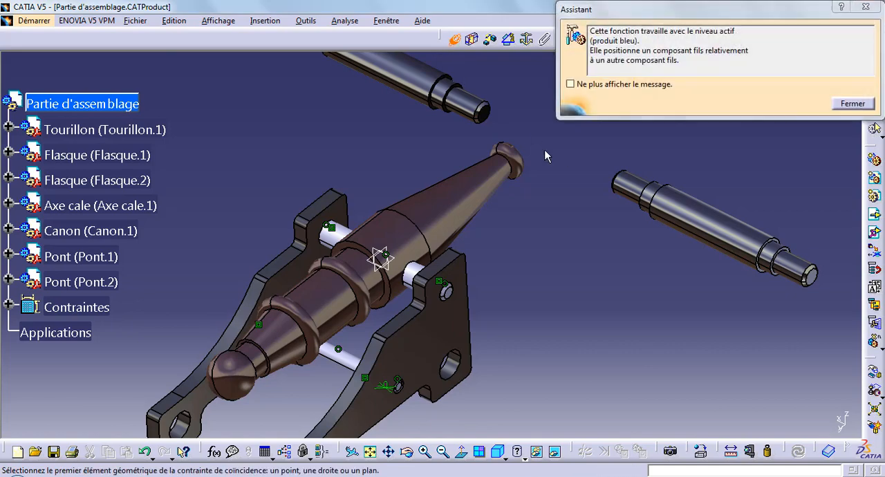
left_click(712, 230)
left_click(445, 318)
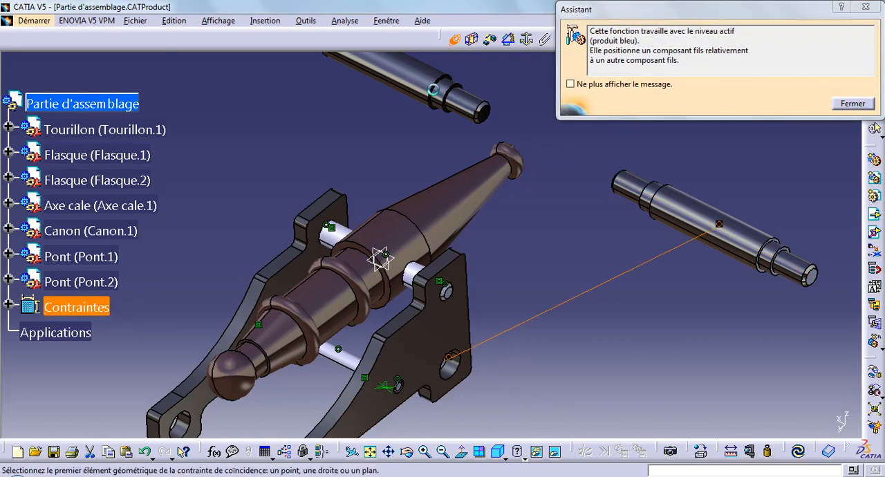
Add a coincidence constraint between the Pont.2 axis and the axis of Flasque.1's front hole, and update the assembly.
middle_click_drag(445, 319, 401, 392)
left_click(401, 392)
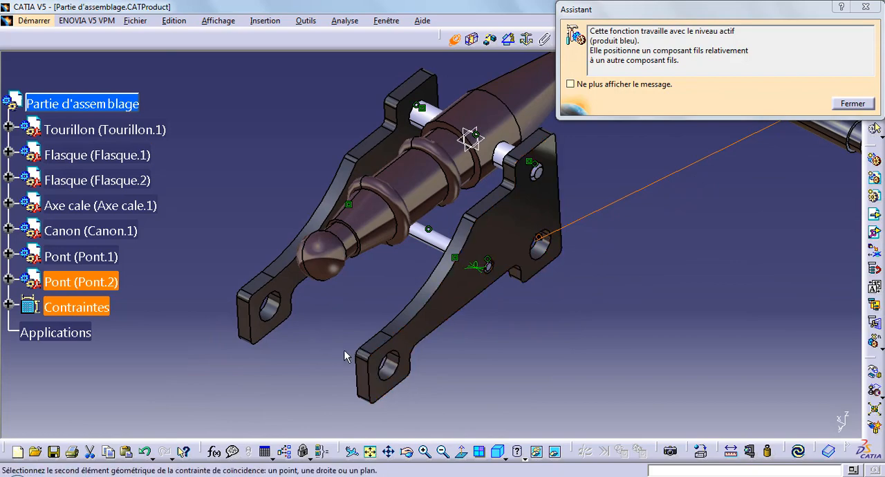
left_click(387, 358)
left_click(798, 451)
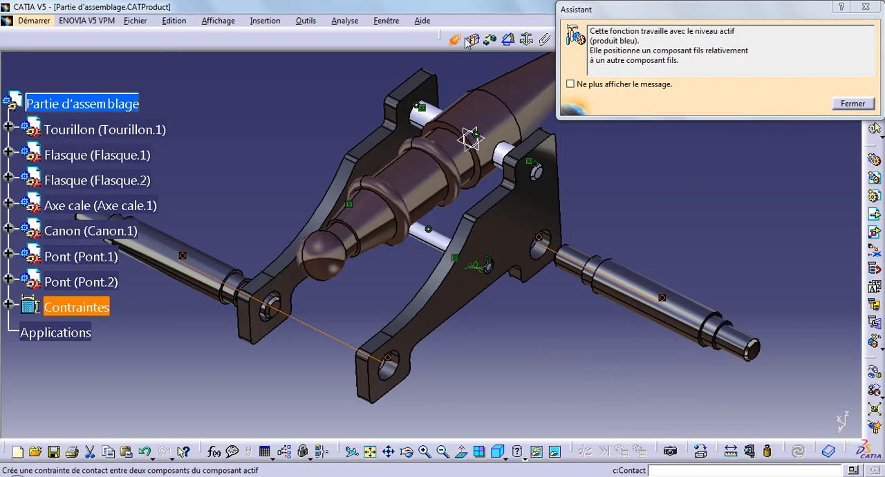
Add a contact constraint between Pont.2's shoulder face and Flasque.1's inner face.
left_click(491, 43)
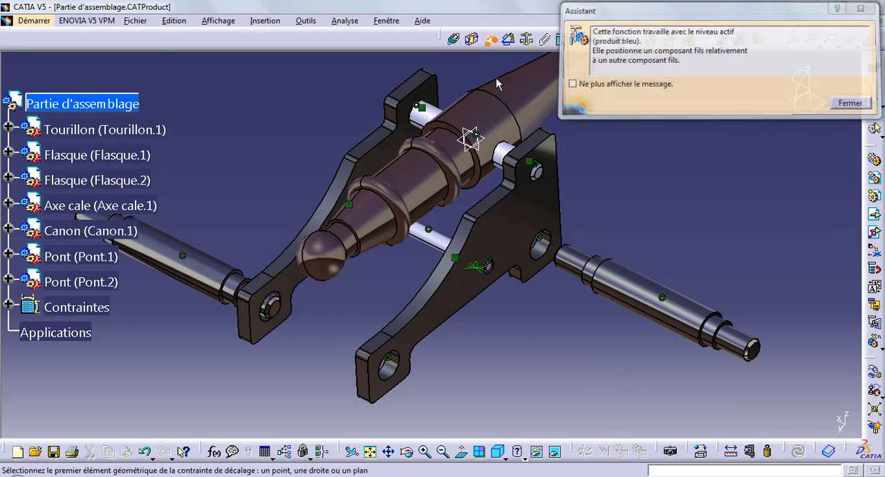
middle_click_drag(203, 354, 501, 244)
left_click(471, 38)
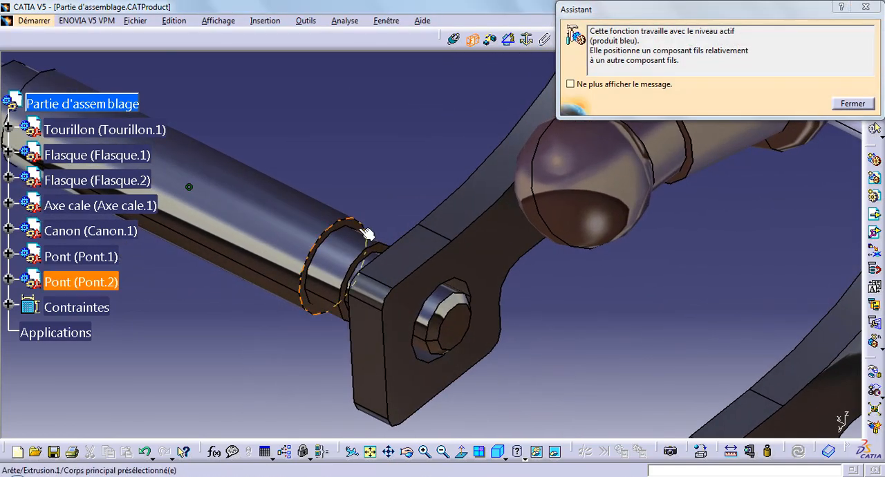
middle_click_drag(369, 200, 513, 212)
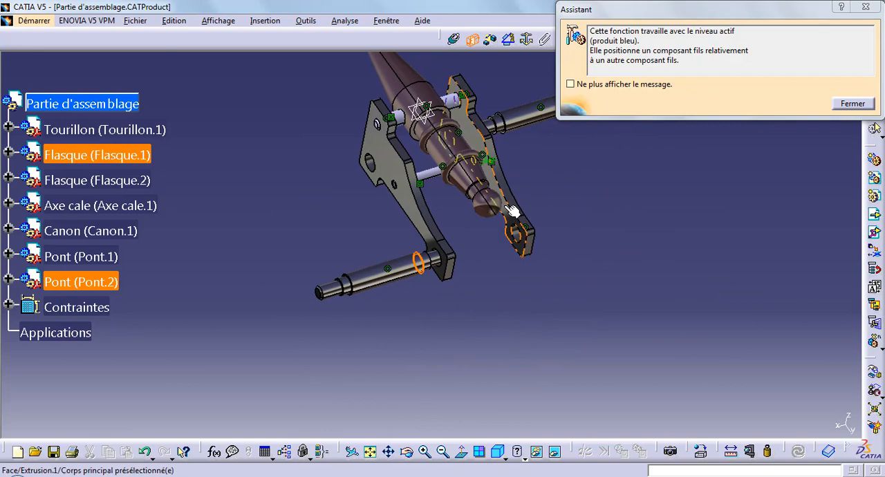
left_click(508, 206)
Add a contact constraint between Pont.1's shoulder face and Flasque.2's inner face, and update the assembly.
middle_click_drag(533, 165, 434, 409)
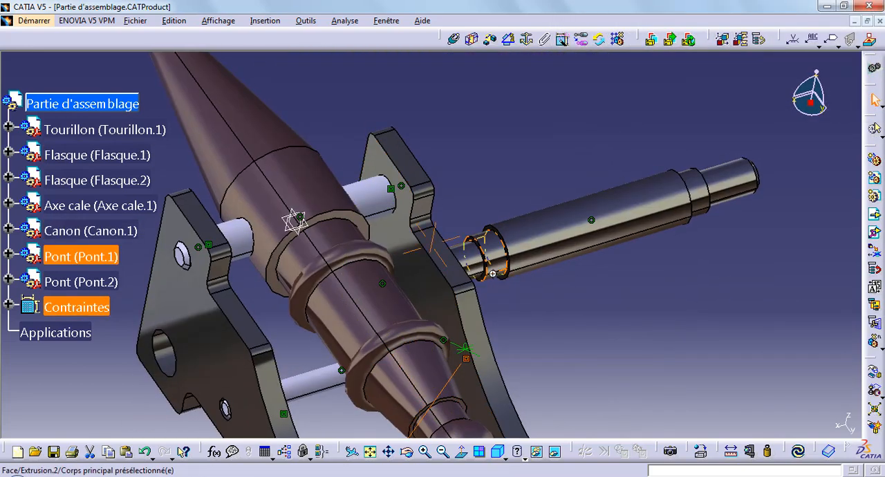
middle_click_drag(492, 274, 443, 272)
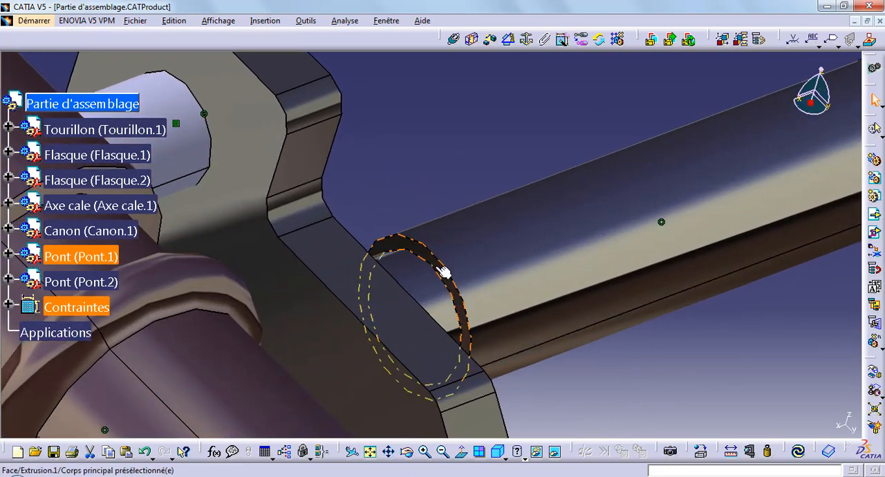
left_click(443, 272)
left_click(462, 455)
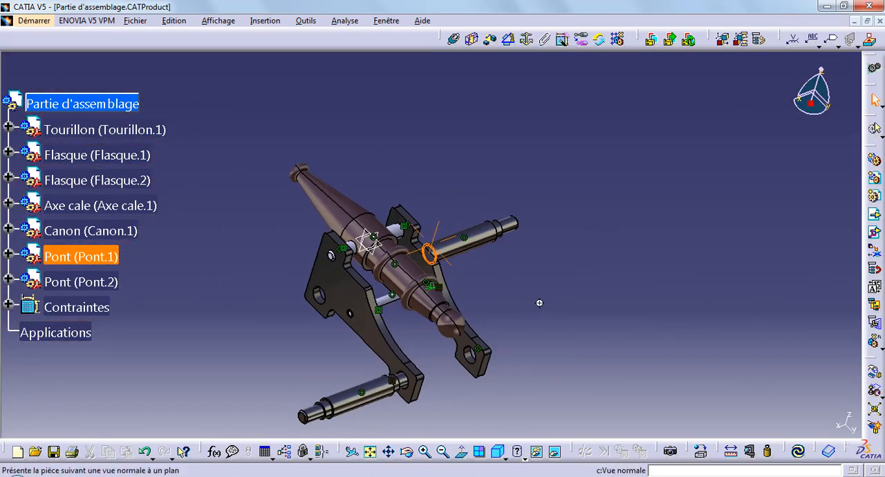
middle_click_drag(539, 303, 349, 294)
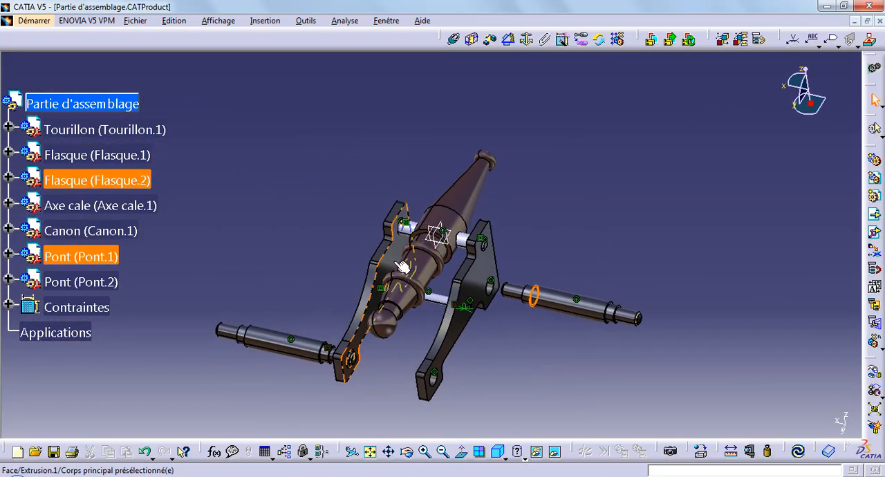
left_click(474, 42)
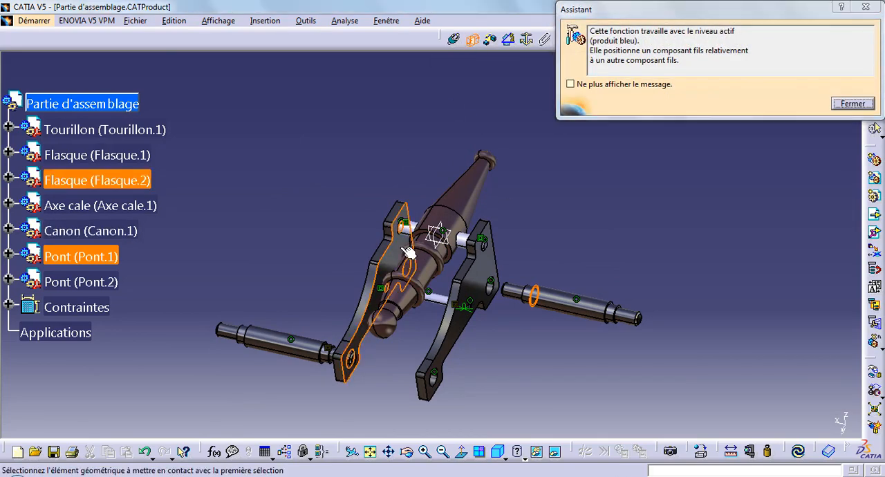
left_click(408, 252)
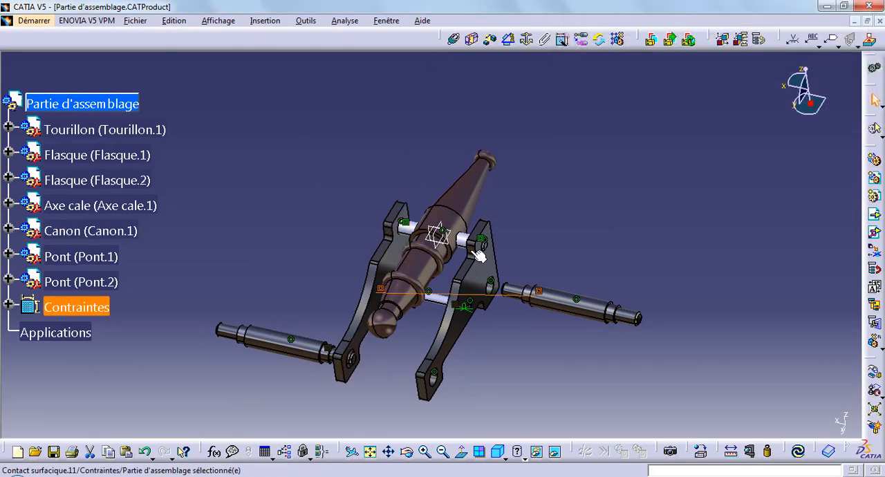
left_click(797, 460)
Hide the Tourillon's reference planes.
middle_click_drag(573, 311, 553, 208)
right_click(551, 154)
left_click(582, 194)
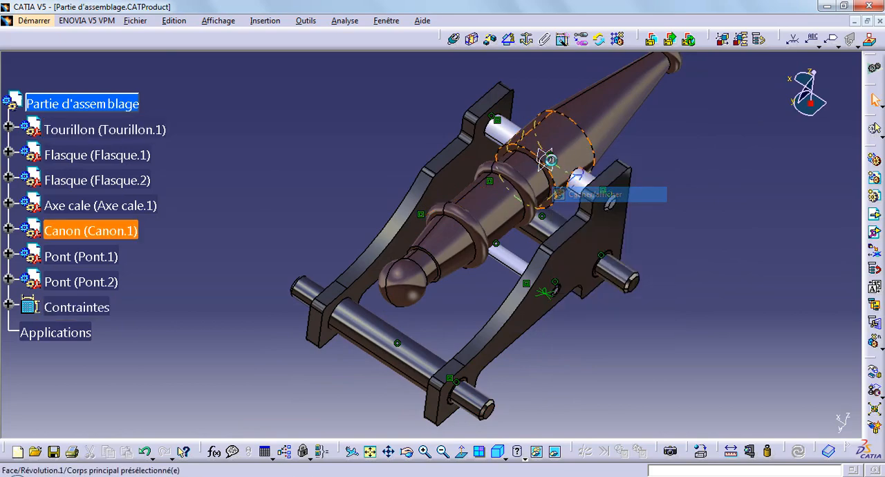
right_click(550, 158)
left_click(582, 195)
right_click(550, 158)
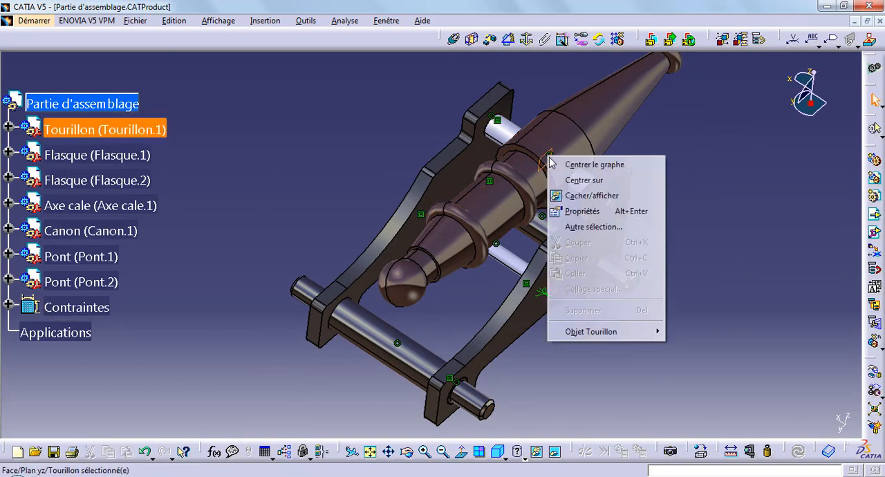
left_click(582, 196)
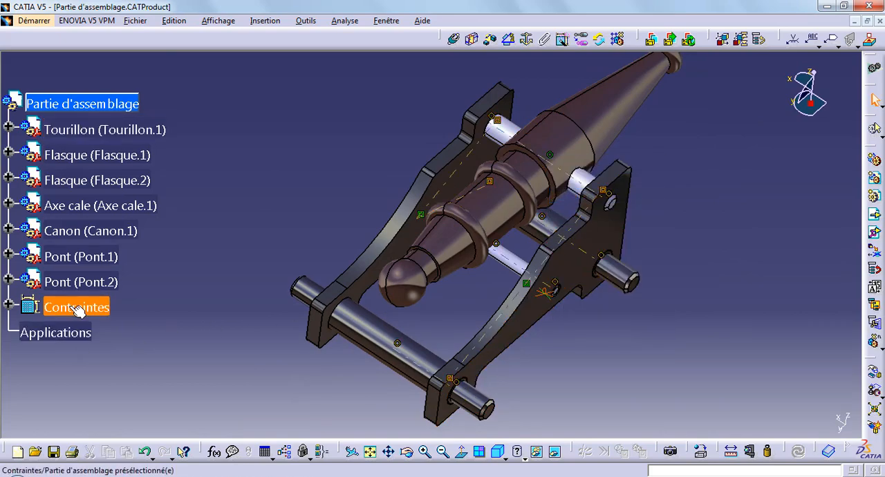
Select all the assembly constraints from Coïncidence.1 to Contact surfacique.11 and hide them.
left_click(7, 305)
left_click(111, 152)
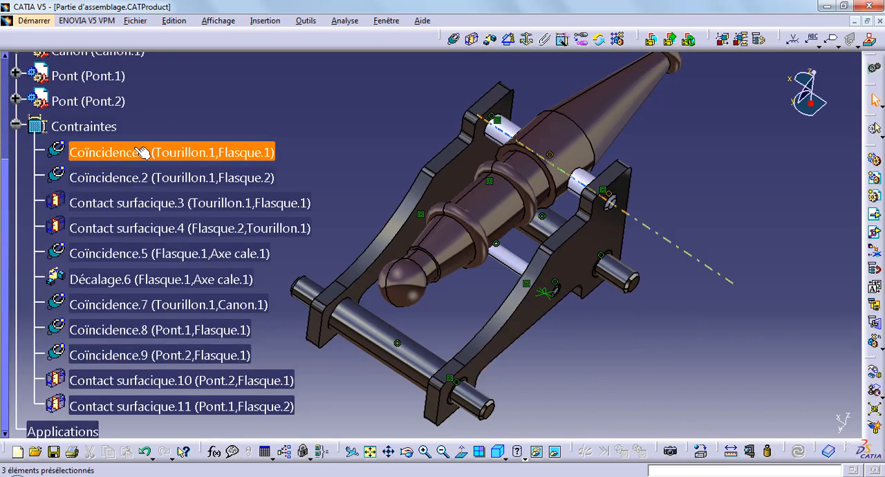
left_click(123, 177, "ctrl")
left_click(129, 202, "ctrl")
left_click(125, 230, "ctrl")
left_click(125, 254, "ctrl")
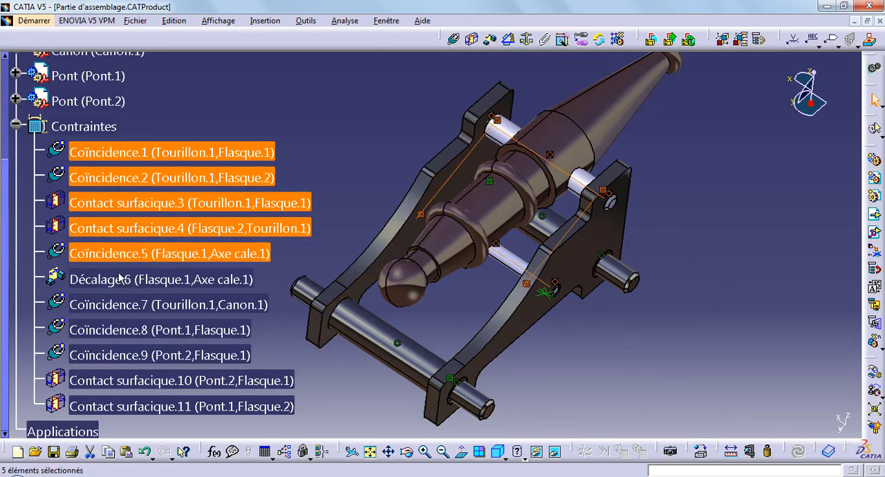
left_click(121, 279, "ctrl")
left_click(118, 304, "ctrl")
left_click(104, 332, "ctrl")
left_click(107, 355, "ctrl")
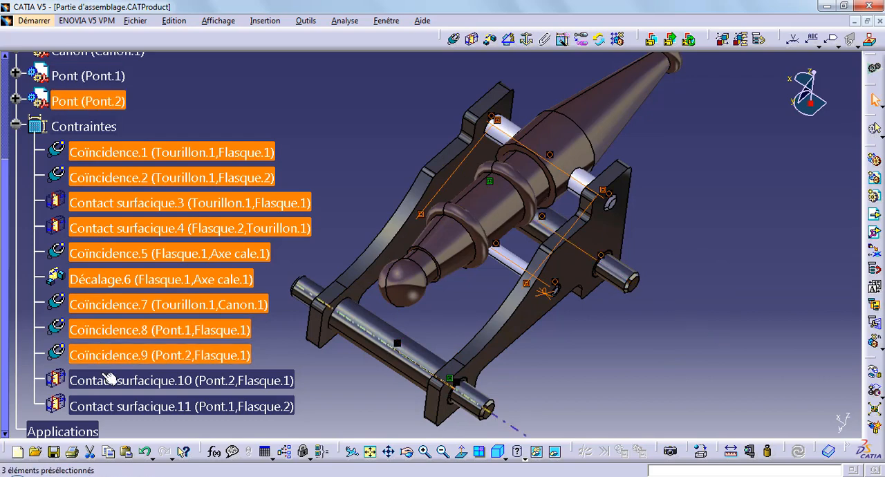
left_click(114, 380, "ctrl")
left_click(119, 406, "ctrl")
right_click(136, 208)
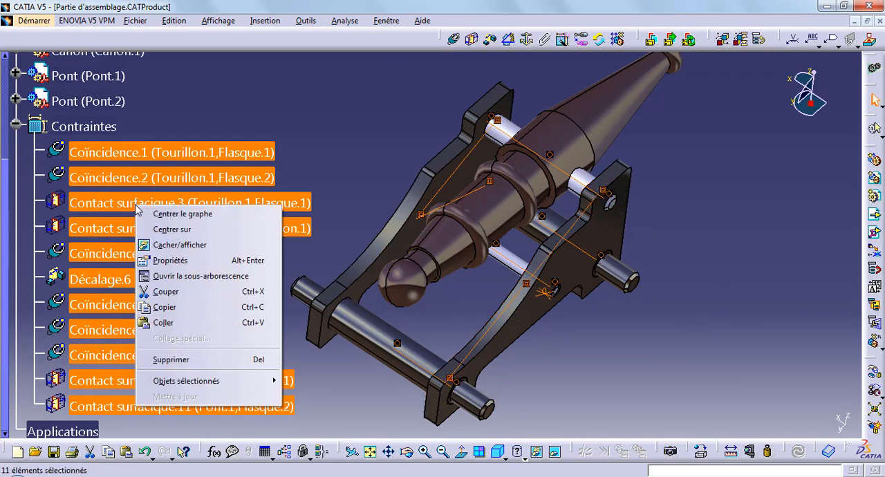
left_click(173, 245)
left_click(15, 126)
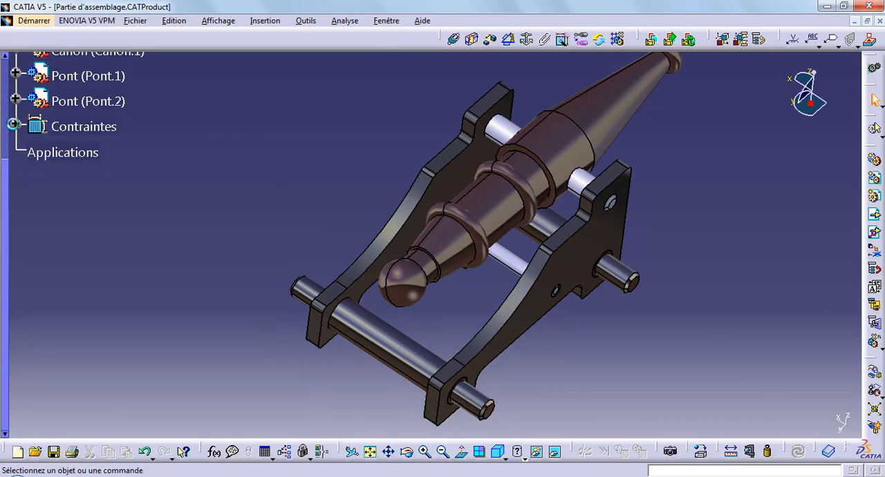
scroll(138, 226, "up", 6)
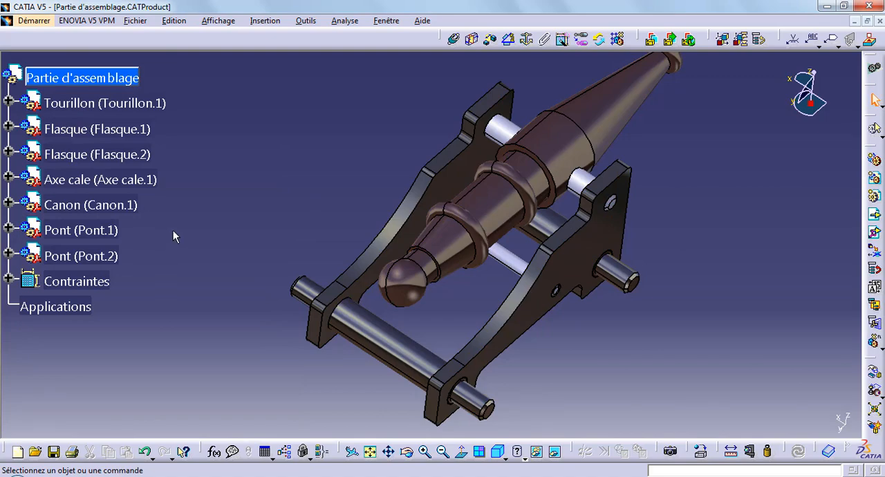
Insert the existing Roue part from the Obusier Canon folder into Partie d'assemblage.
scroll(522, 373, "down", 1)
mouse_move(522, 374)
middle_mouse_down()
mouse_move(516, 361)
mouse_move(524, 382)
middle_mouse_up()
scroll(97, 301, "up", 1)
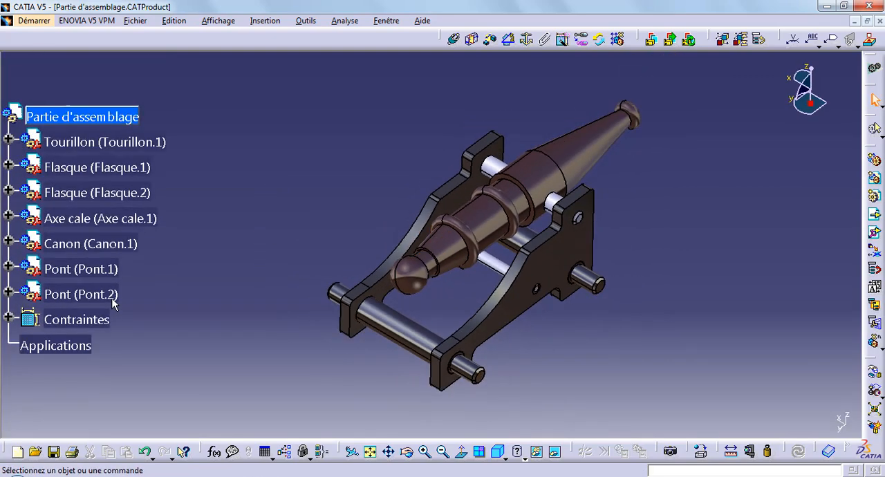
left_click(102, 115)
left_click(874, 215)
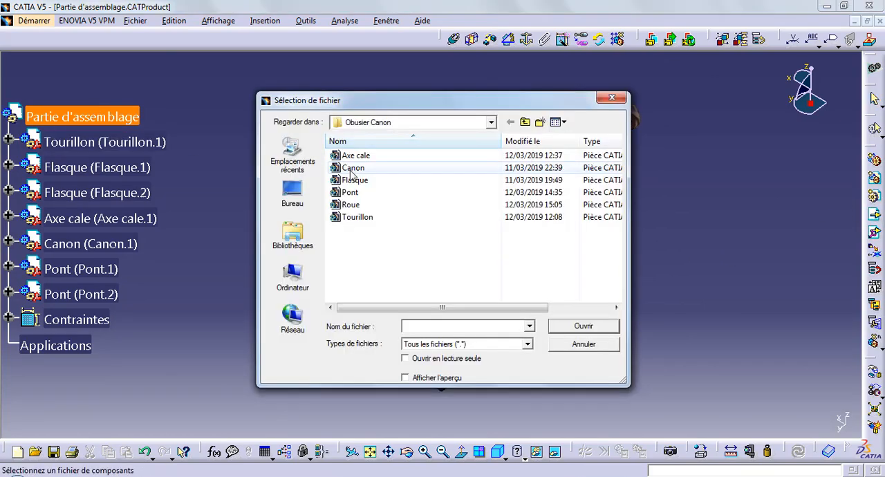
double_click(370, 206)
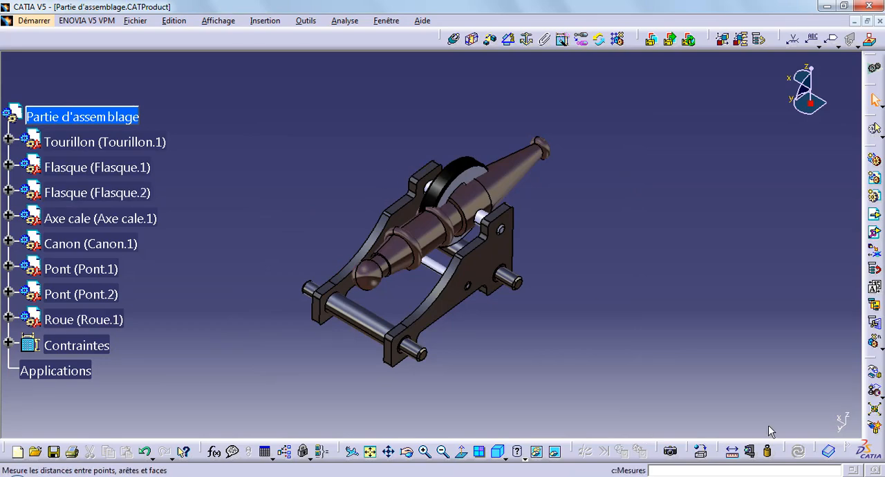
Move the Roue wheel clear of the cannon along the X axis with Manipulation.
left_click(874, 377)
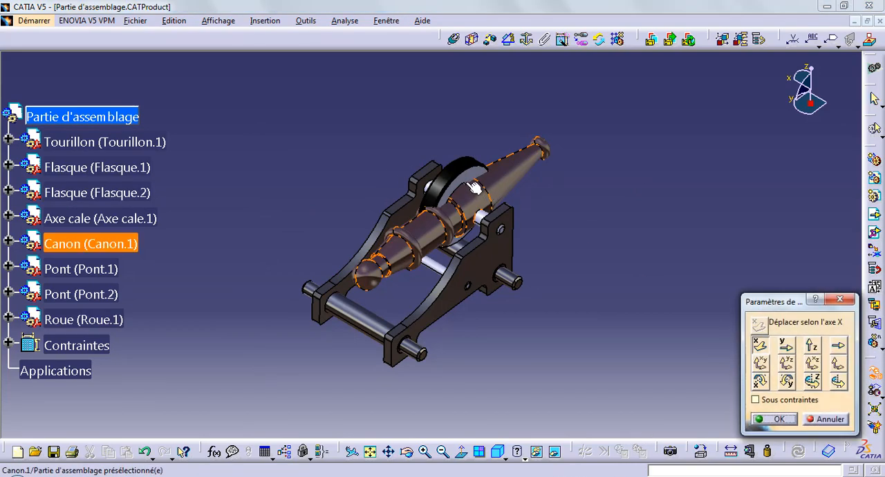
left_click_drag(467, 185, 608, 274)
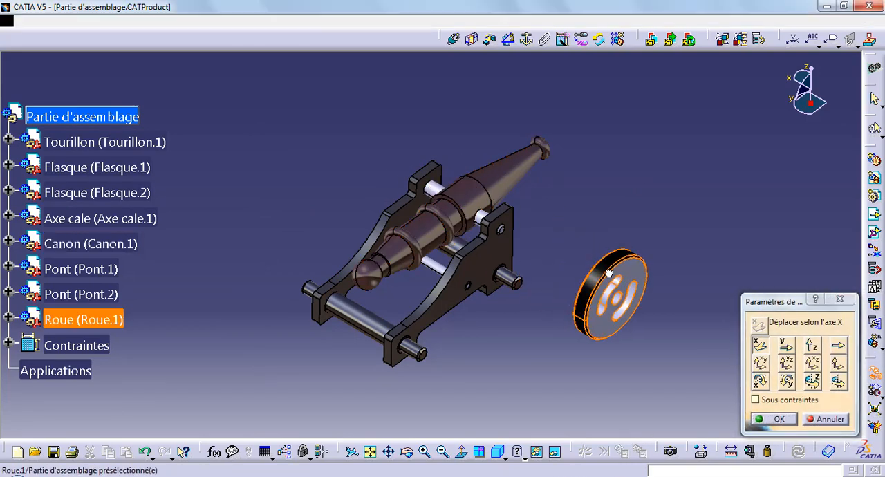
left_click(778, 419)
Copy Roue.1 and paste it three times into Partie d'assemblage.
right_click(87, 322)
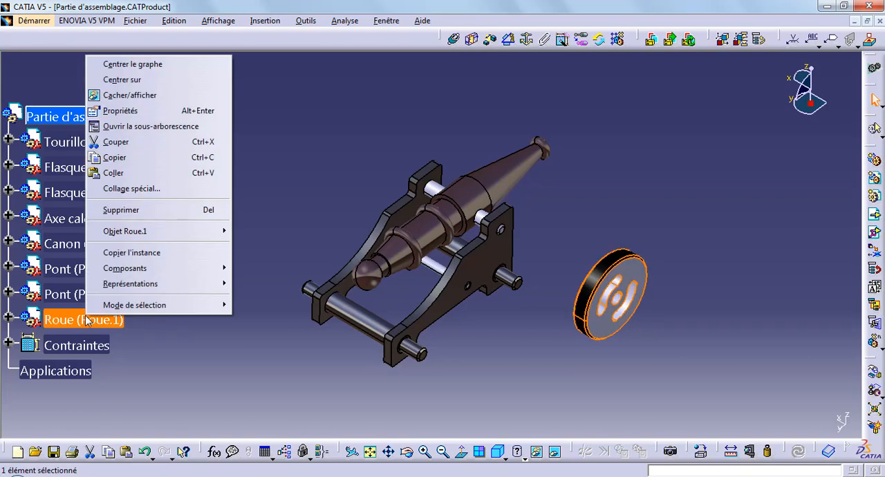
left_click(137, 158)
left_click(69, 116)
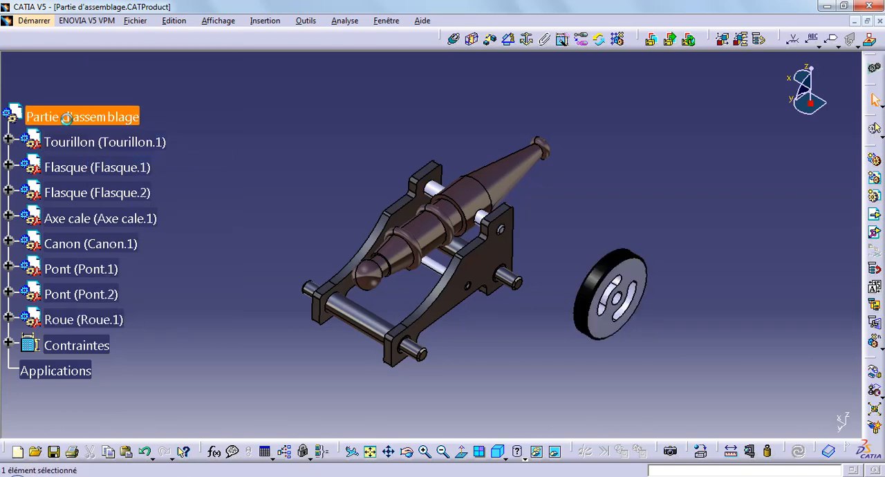
right_click(67, 118)
left_click(116, 238)
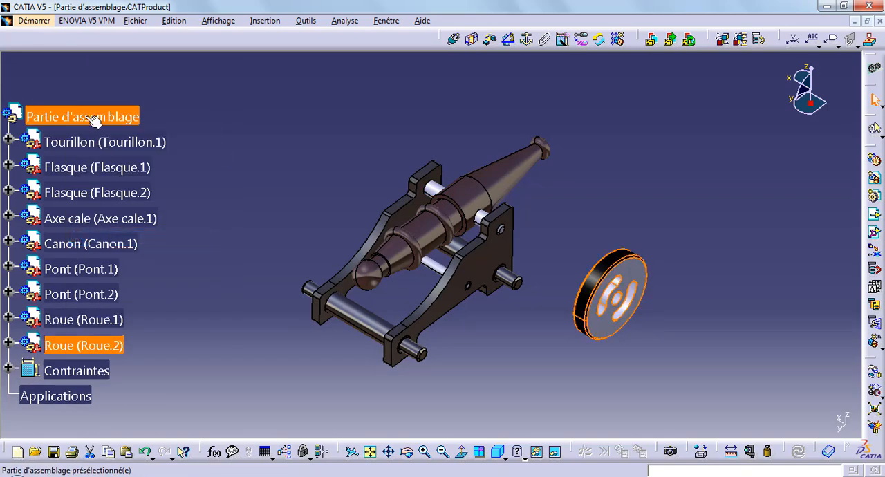
right_click(86, 117)
left_click(133, 238)
left_click(97, 116)
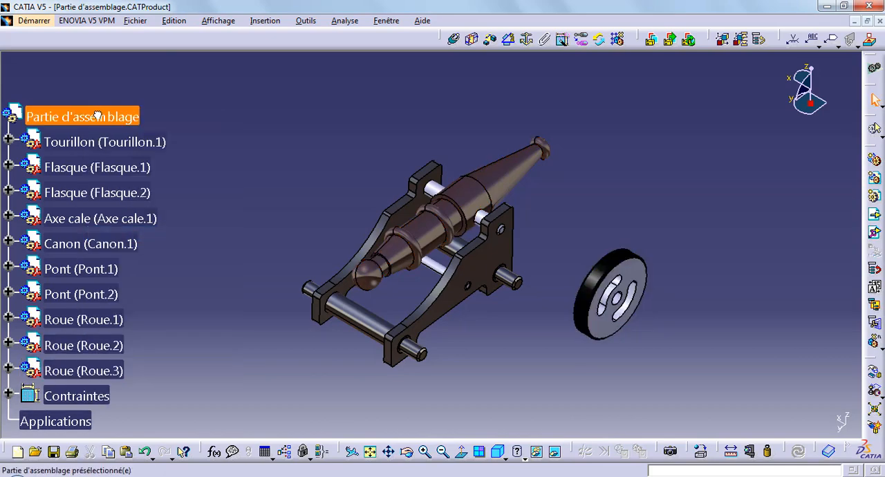
right_click(96, 116)
left_click(125, 231)
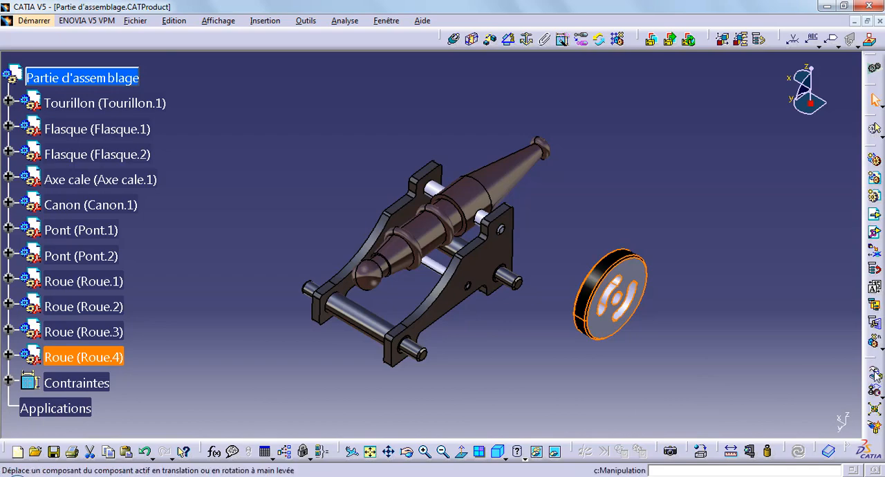
Separate Roue.4 and Roue.3 from the stacked wheels by moving them along the X axis with Manipulation.
left_click(874, 373)
left_click_drag(619, 297, 706, 349)
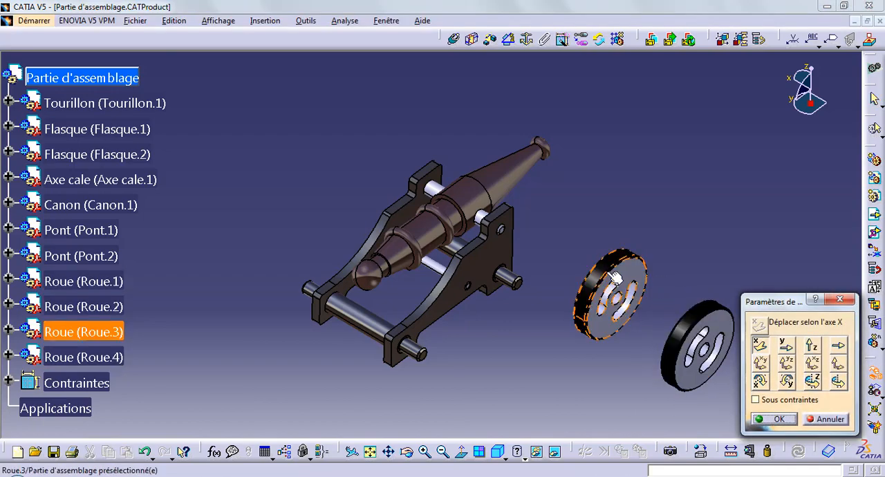
left_click_drag(616, 276, 668, 302)
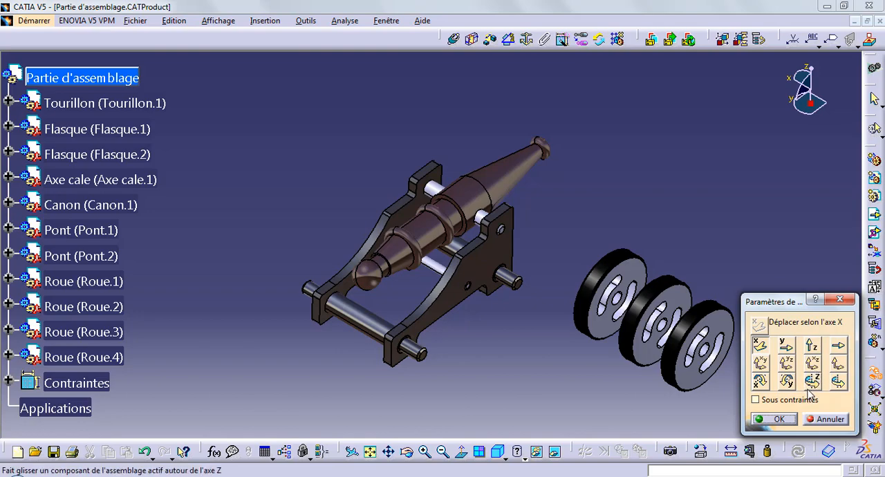
Rotate Roue.2 and Roue.1 around the Z axis so their recessed faces point outward.
left_click_drag(647, 290, 339, 71)
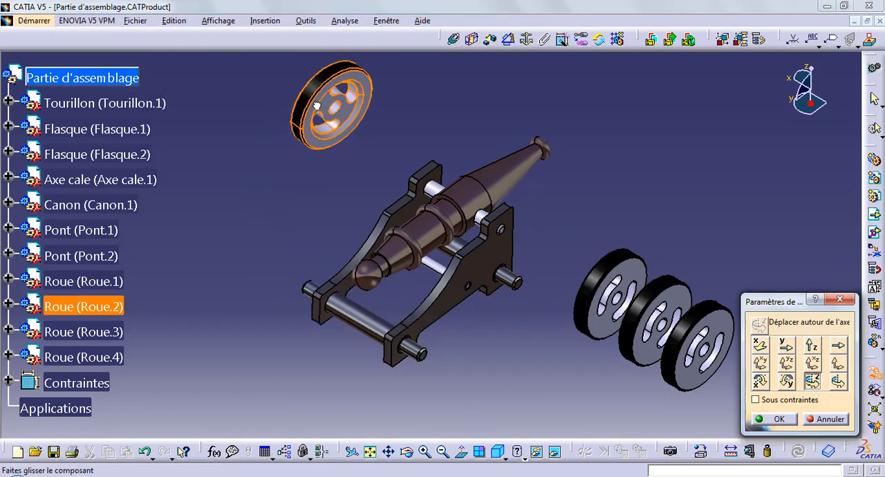
left_click_drag(316, 105, 342, 70)
left_click_drag(625, 259, 372, 106)
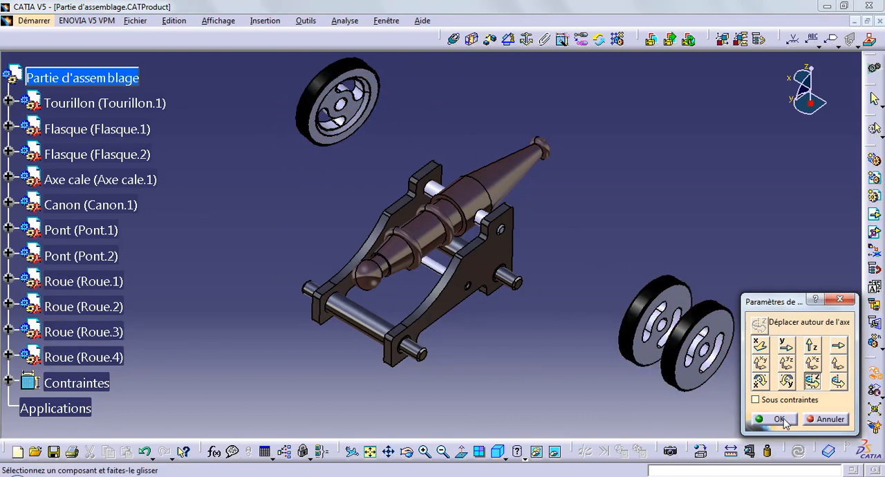
Move Roue.3 and Roue.4 along the X axis to the Flasque.2 side and the two rotated wheels to the Flasque.1 side.
left_click(761, 348)
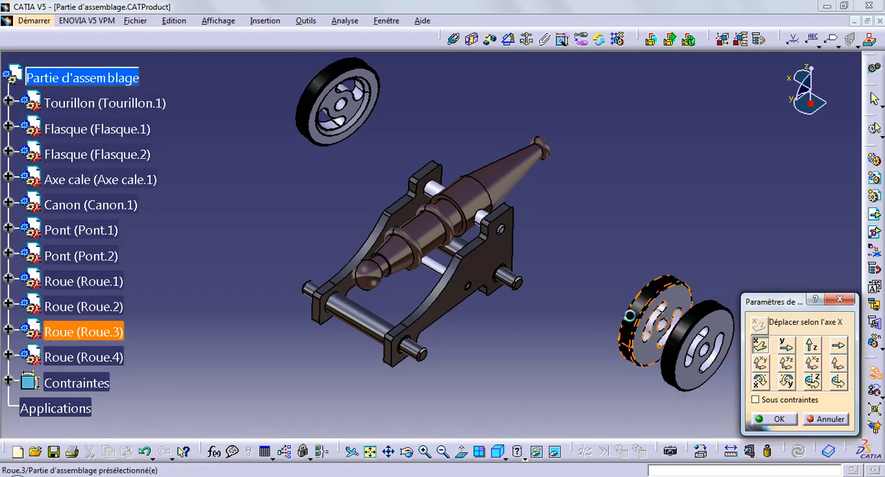
left_click_drag(630, 312, 339, 175)
left_click_drag(694, 332, 314, 104)
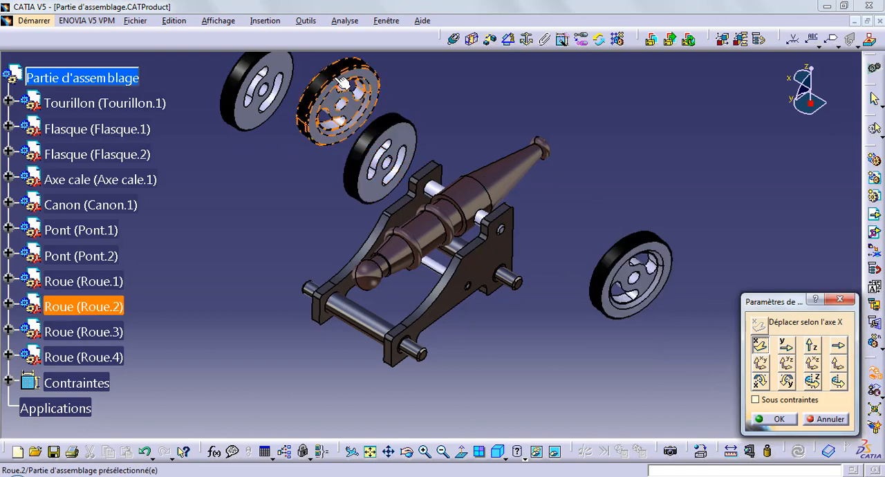
left_click_drag(341, 81, 537, 259)
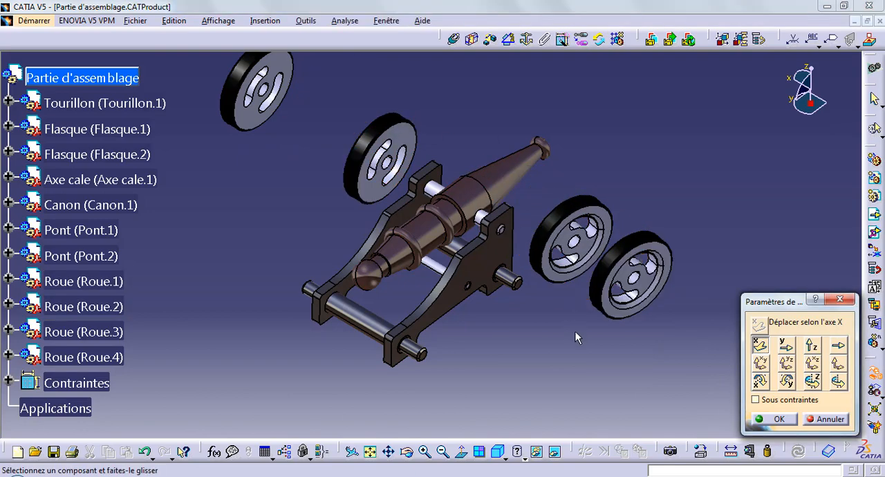
left_click(783, 419)
Add coincidence constraints aligning the axis of Roue.2 with Pont.1 and the axis of Roue.1 with Pont.2.
middle_click_drag(538, 337, 571, 305)
left_click(454, 38)
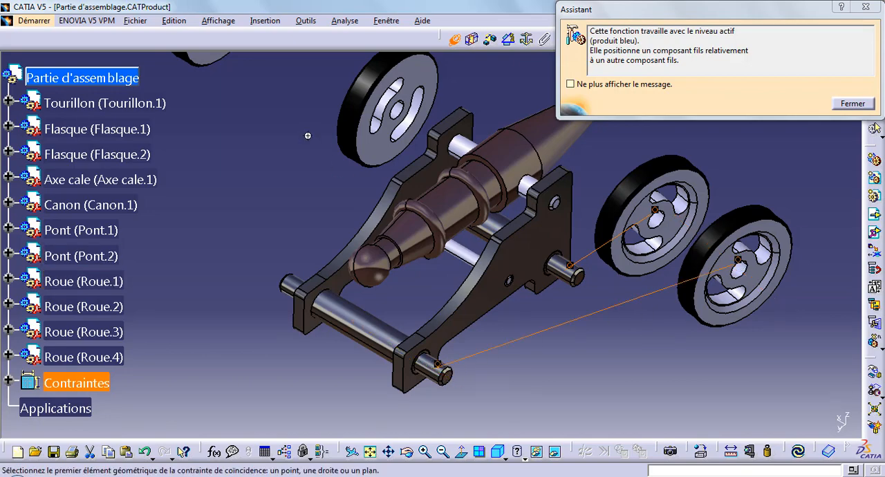
Add coincidence constraints aligning the axis of Roue.3 with Pont.1 and the axis of Roue.4 with Pont.2, and update the assembly.
middle_click_drag(307, 135, 474, 293)
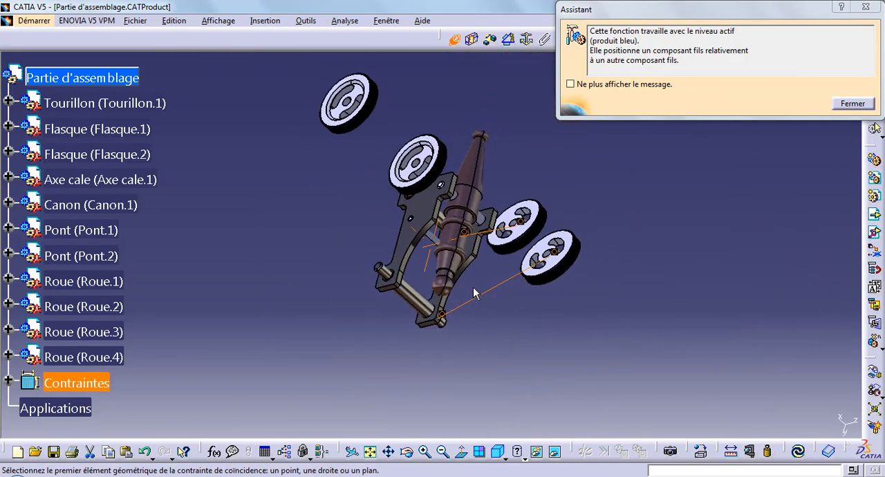
middle_click_drag(417, 167, 353, 137)
left_click(366, 118)
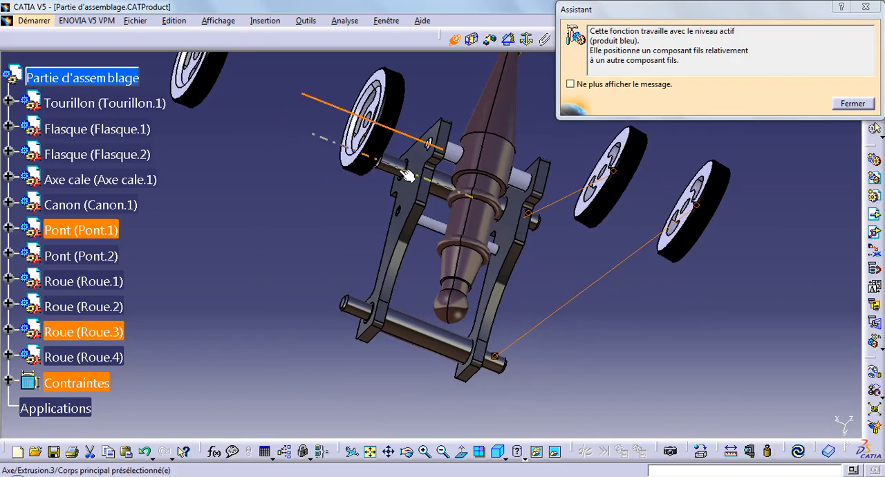
middle_click_drag(299, 175, 340, 151)
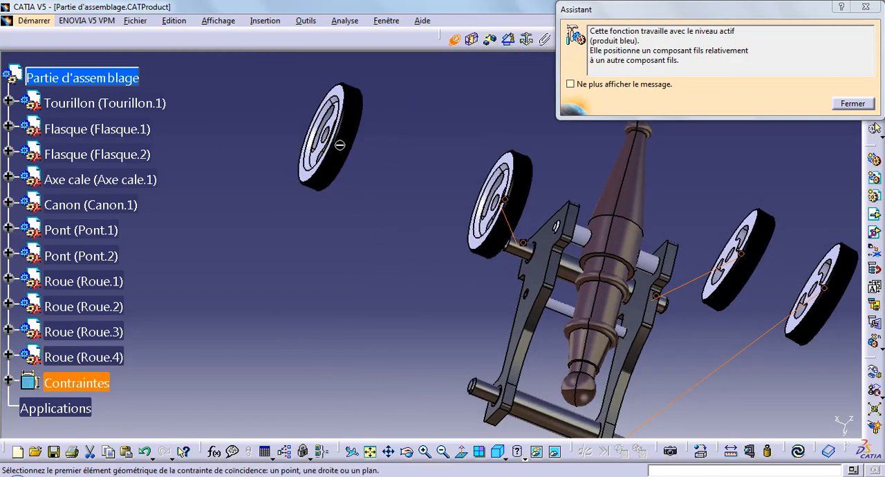
left_click(341, 146)
left_click(474, 388)
left_click(799, 451)
Add an offset constraint of -3 mm between the recessed face of Roue.1 and the end face of Pont.2.
middle_click_drag(677, 384, 457, 350)
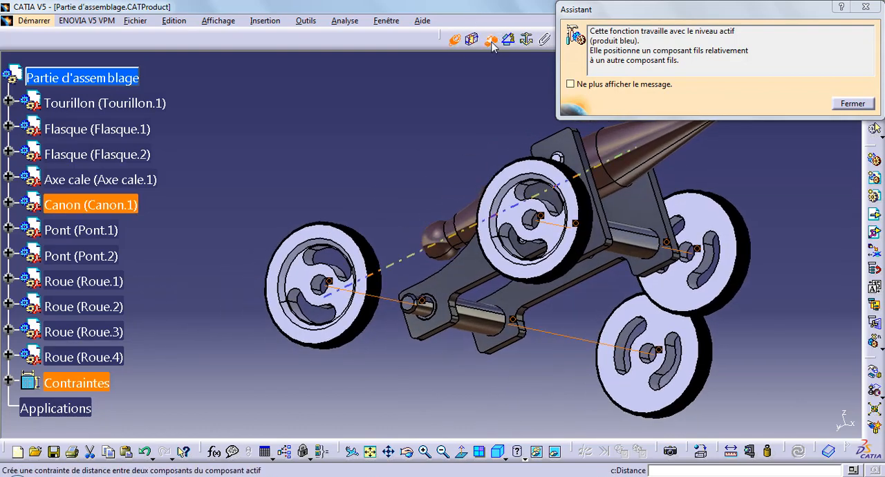
left_click(492, 41)
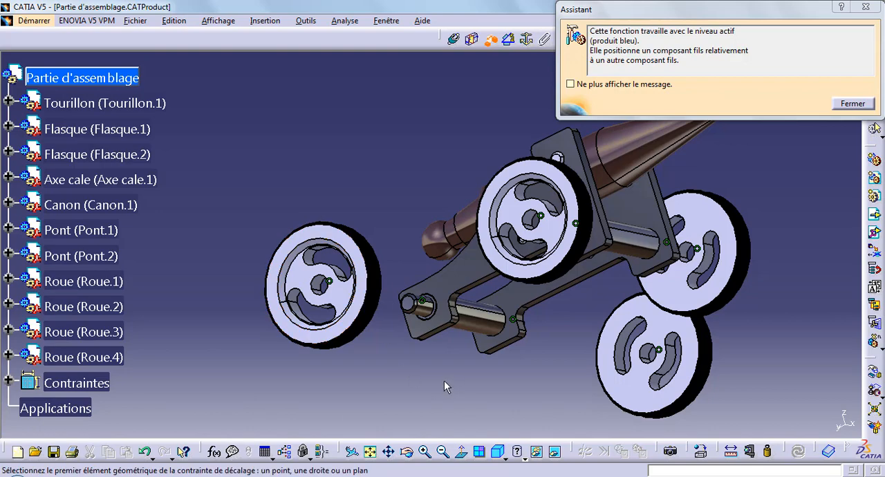
left_click(353, 302)
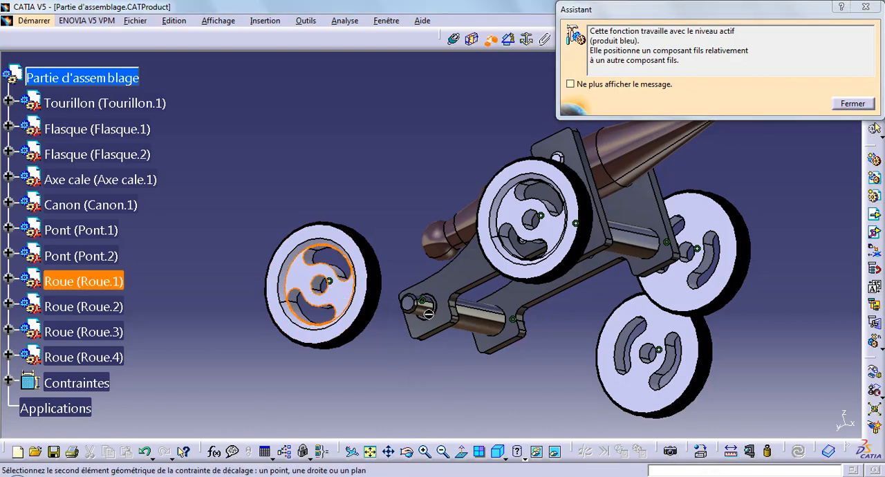
left_click(408, 302)
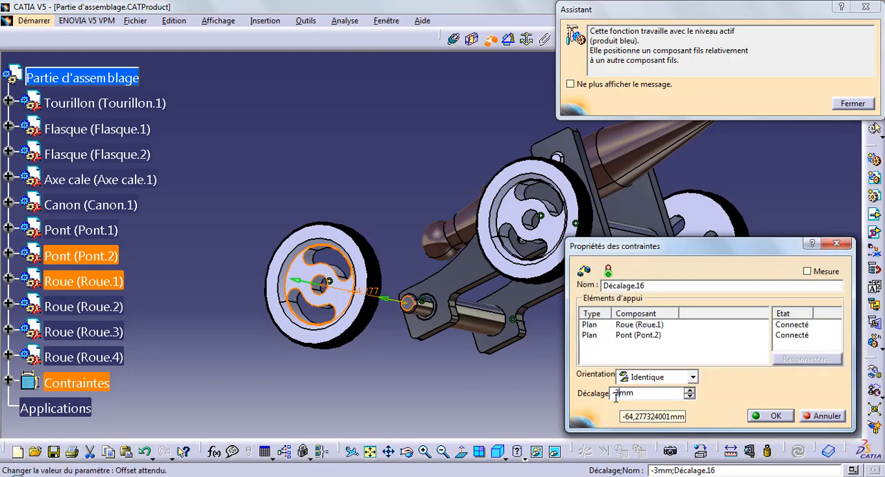
left_click(756, 415)
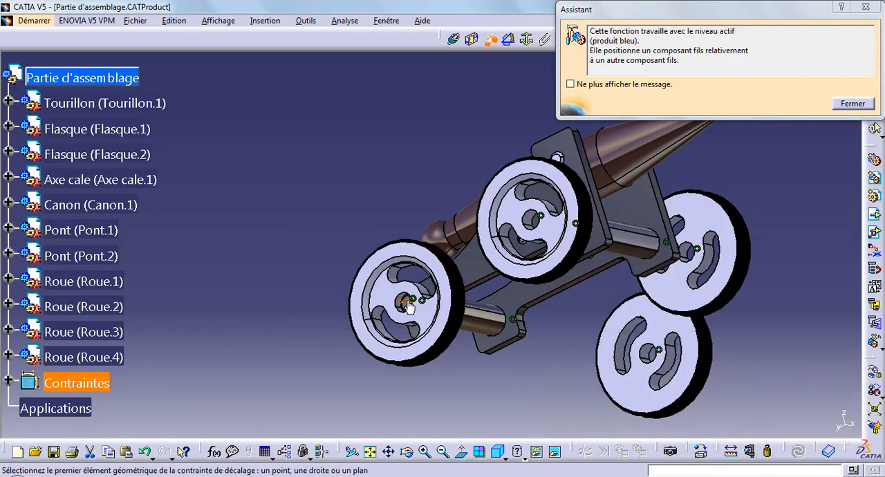
Set the offset between Roue.1 and Pont.2 to 3 mm and update the assembly.
double_click(408, 305)
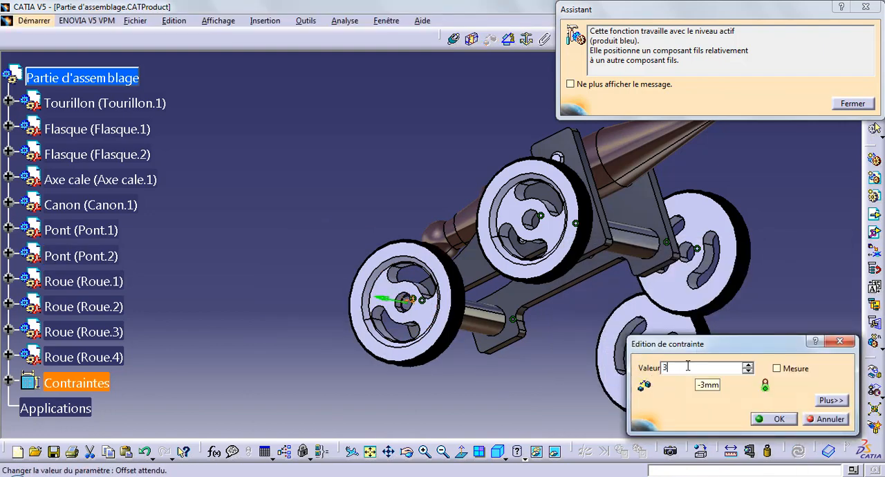
key("Return")
left_click(800, 451)
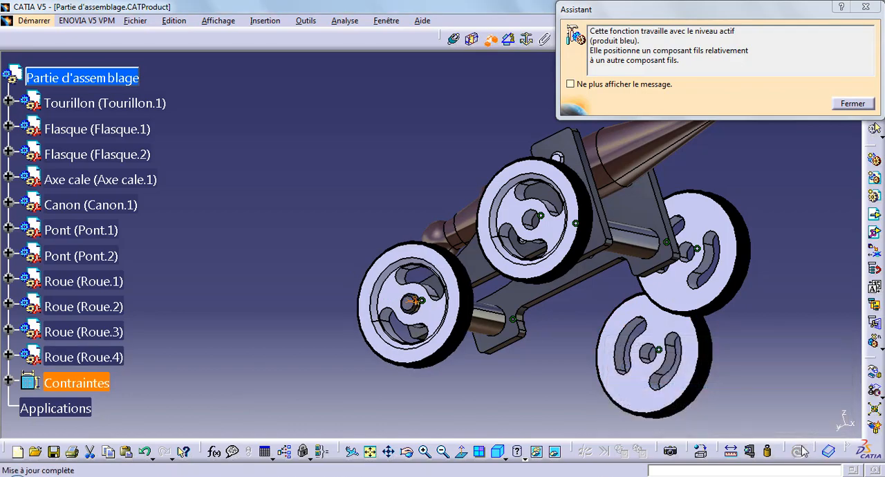
Add a 3 mm offset constraint between Pont.1's end face and Roue.2's recessed face, correct it to -3 mm, and update the assembly.
middle_click_drag(477, 358, 558, 372)
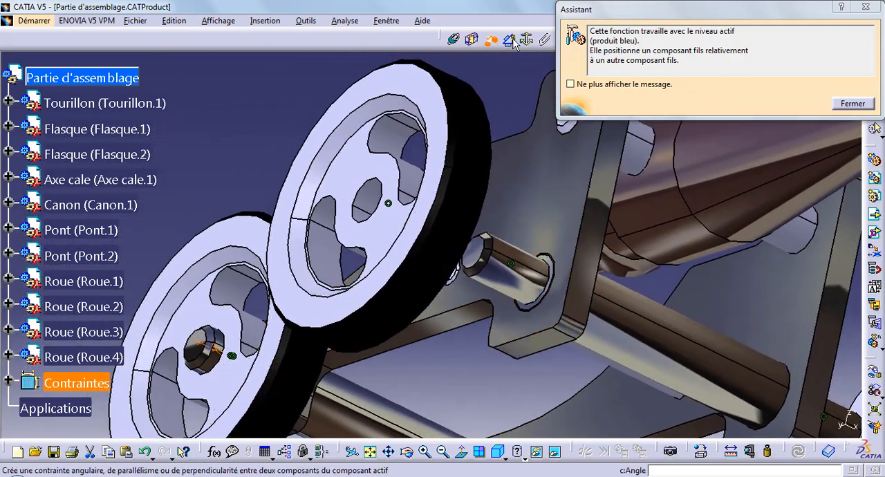
left_click(397, 225)
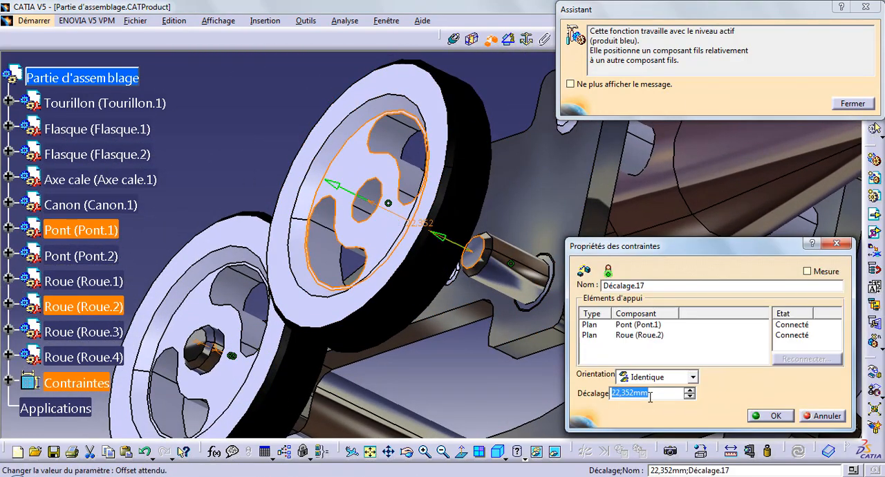
type("3")
key("Return")
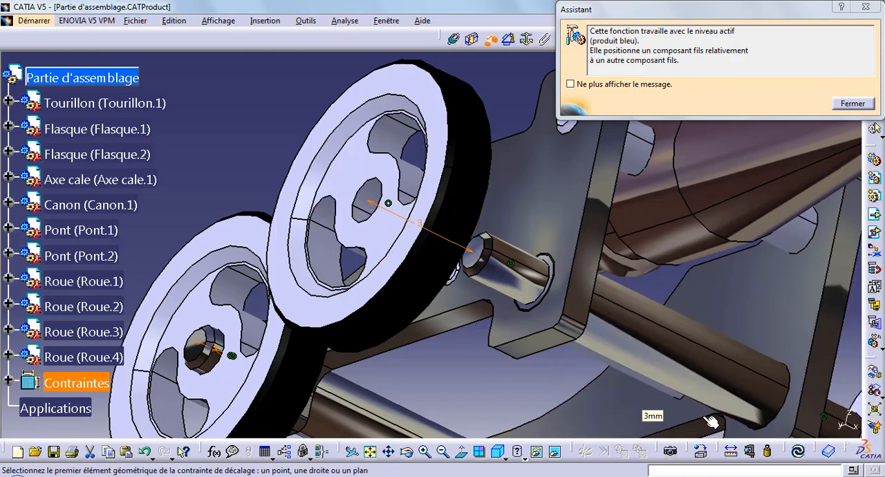
left_click(803, 457)
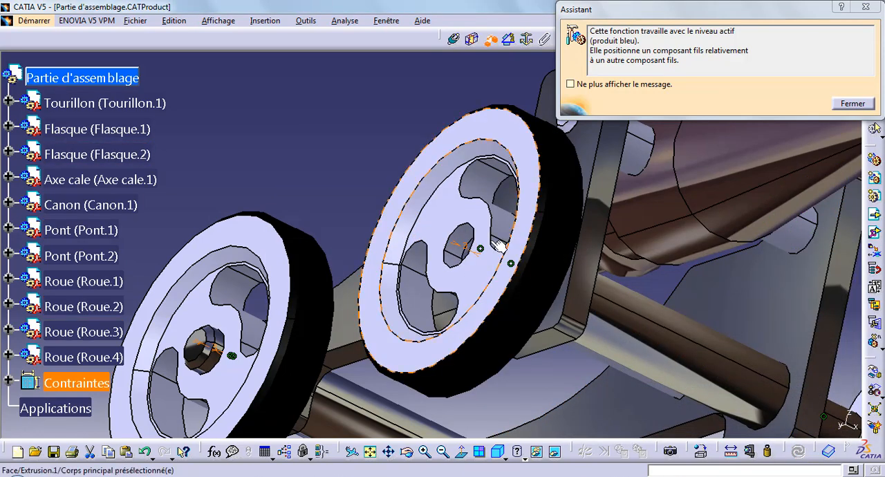
left_click(468, 254)
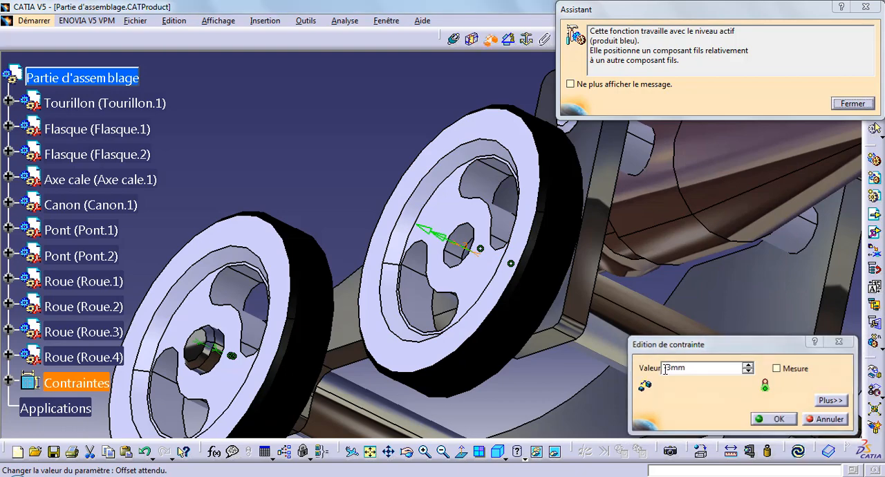
left_click(773, 419)
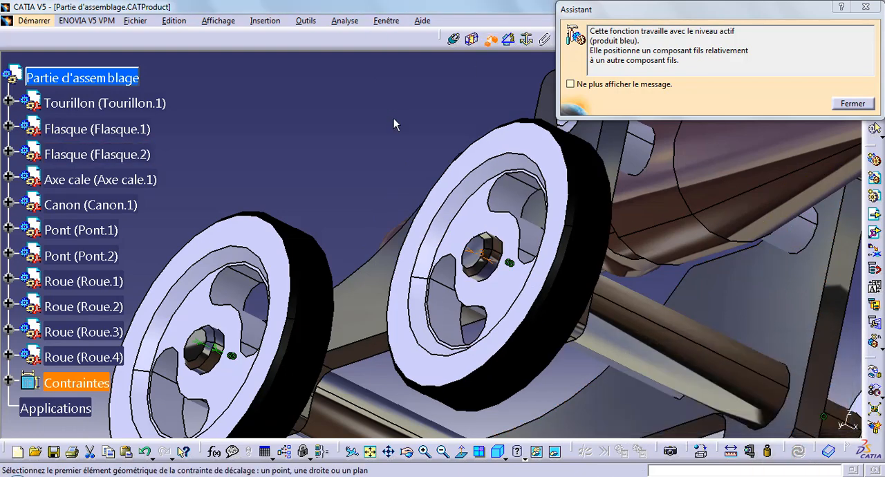
Add an offset constraint of -3 mm between the end face of Pont.2 and the recessed face of Roue.4, and update the assembly.
middle_click_drag(394, 118, 416, 296)
middle_click_drag(595, 217, 342, 267)
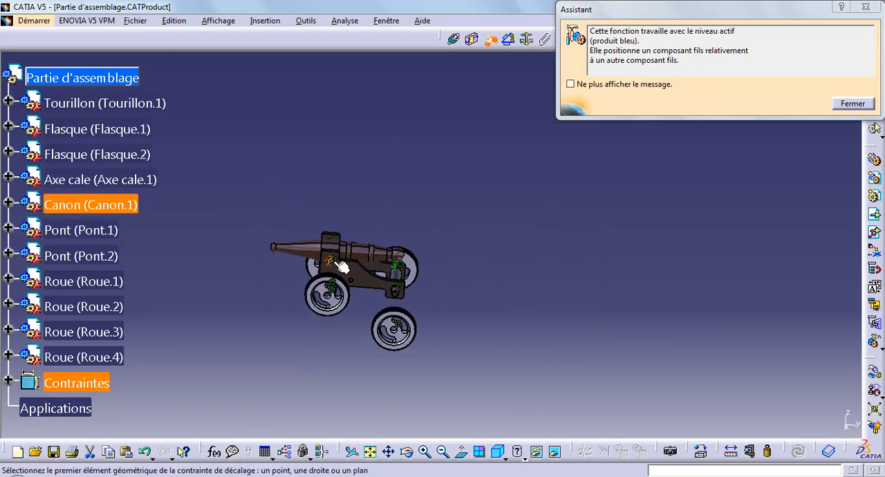
middle_click_drag(439, 336, 436, 292)
middle_click_drag(388, 407, 518, 285)
left_click(470, 239)
left_click(467, 333)
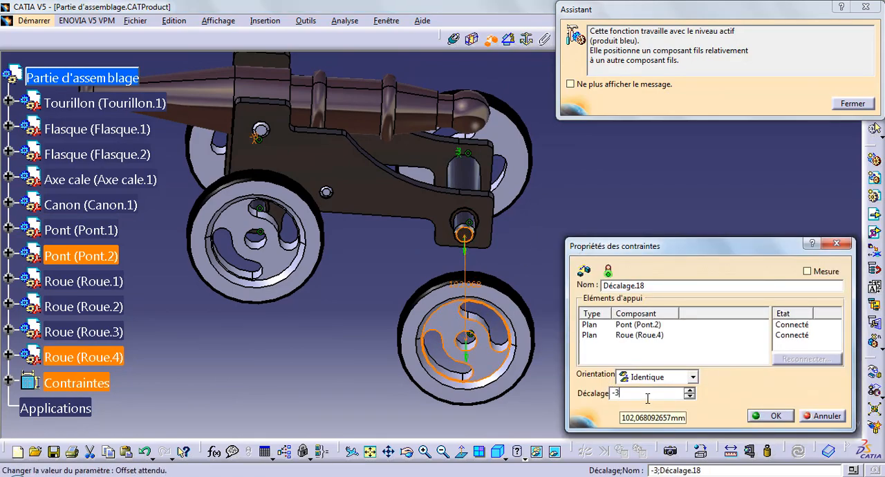
type("-3")
key("Return")
left_click(798, 451)
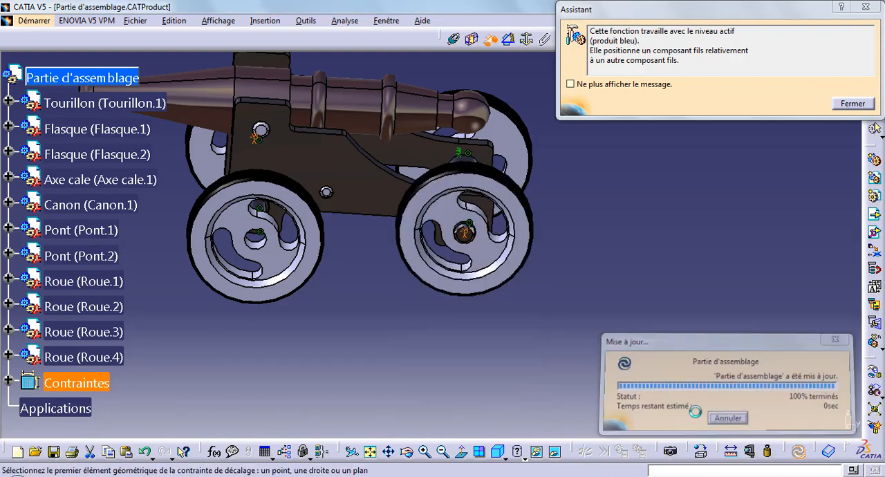
Add an offset constraint of 3 mm between the recessed face of Roue.3 and the end face of Pont.1, and update the assembly.
middle_click_drag(376, 352, 529, 411)
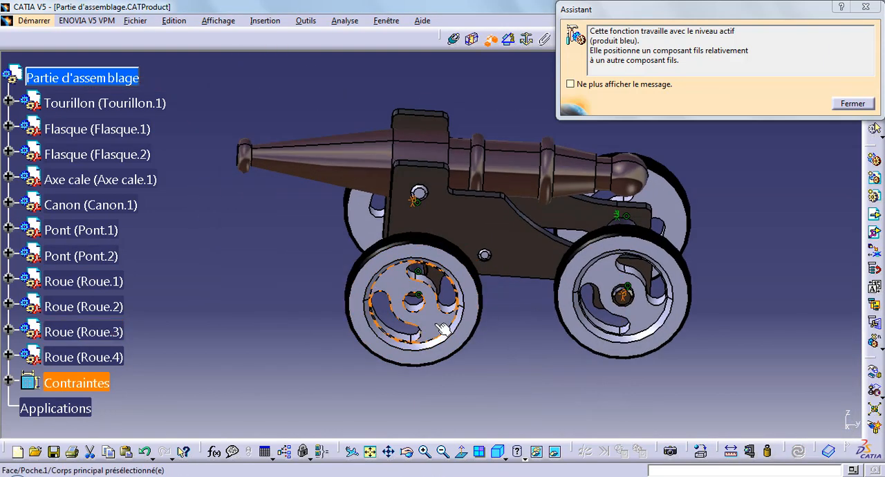
left_click(429, 302)
middle_click_drag(430, 311, 418, 256)
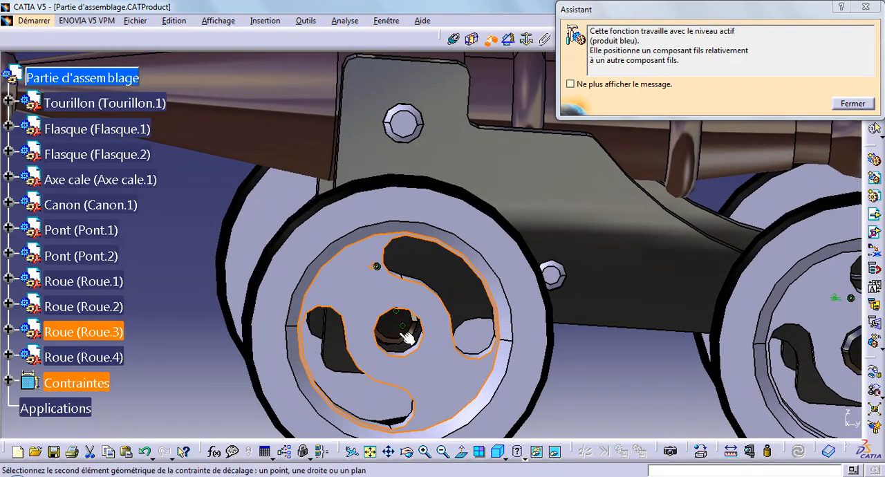
left_click(400, 325)
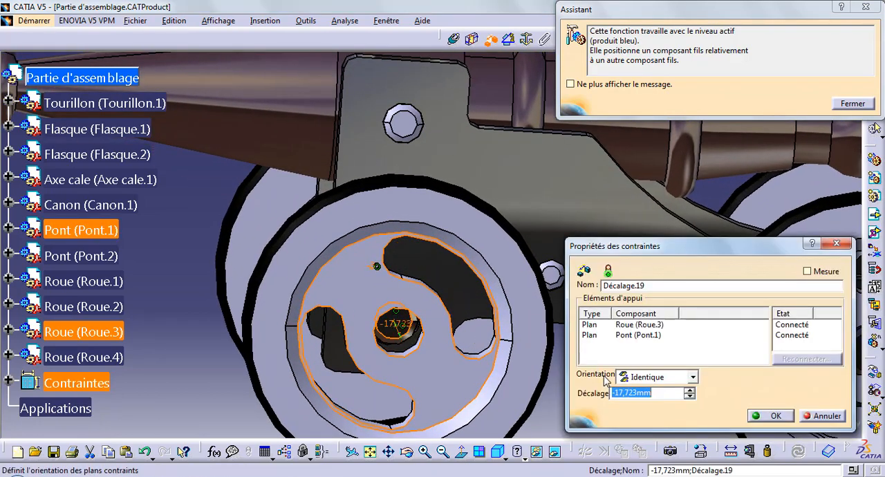
key("Return")
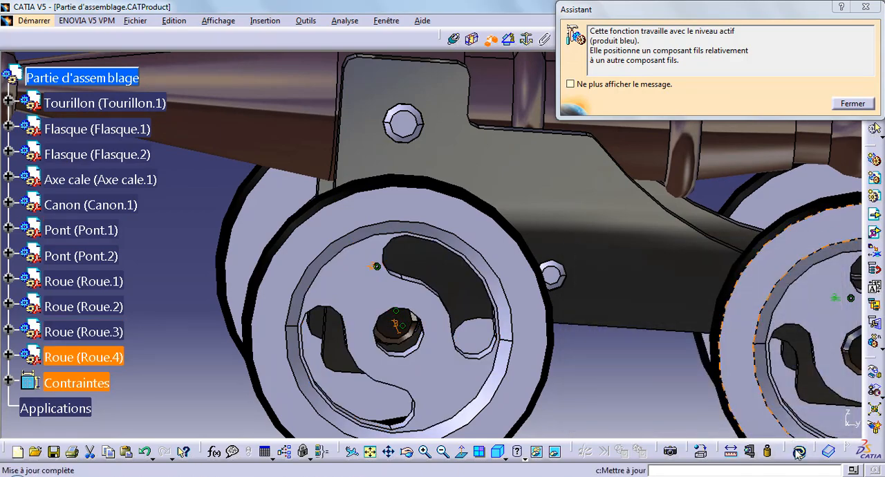
left_click(798, 452)
Dismiss the assistant message and tilt the Canon around the Tourillon axis with Manipulation set to rotate about a selected axis.
middle_click_drag(601, 368, 620, 465)
middle_click_drag(256, 254, 653, 193)
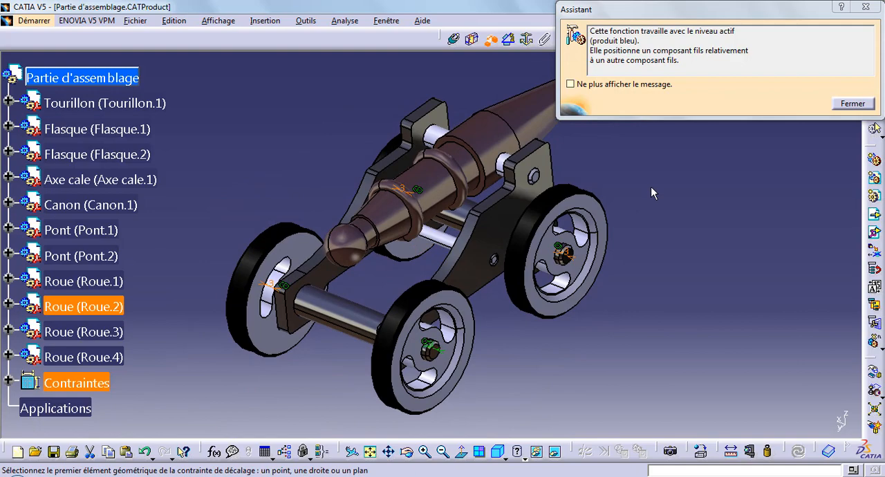
left_click(852, 103)
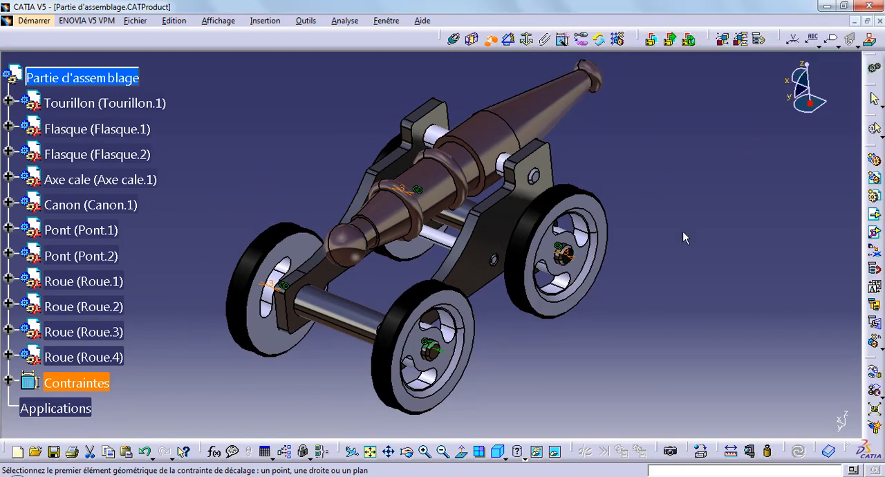
left_click(874, 373)
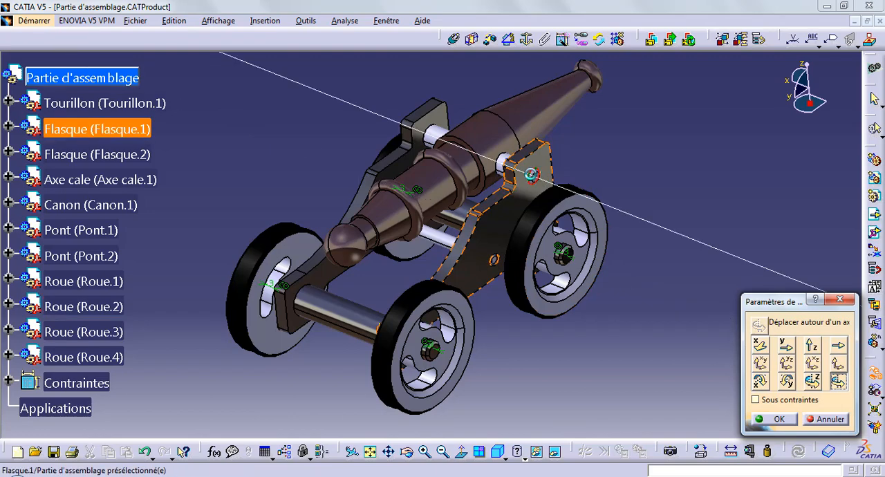
left_click_drag(471, 149, 390, 232)
left_click(773, 420)
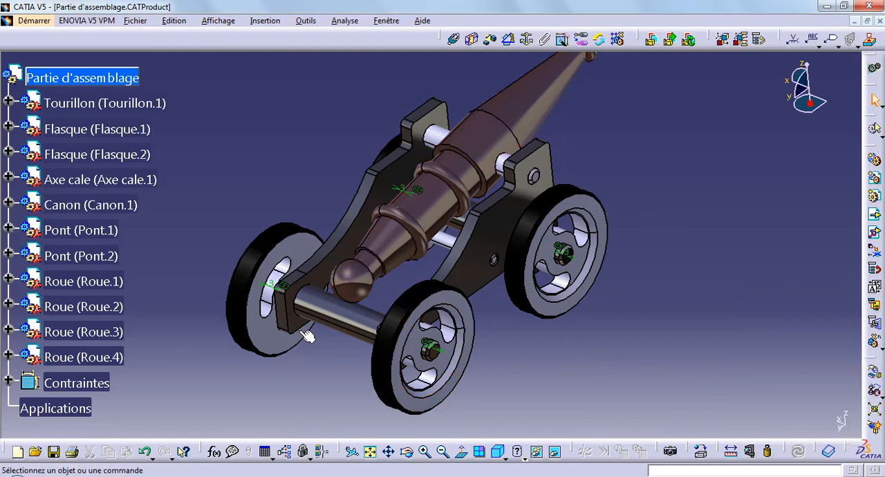
Hide the whole Contraintes group so its symbols no longer cover the cannon model.
right_click(65, 375)
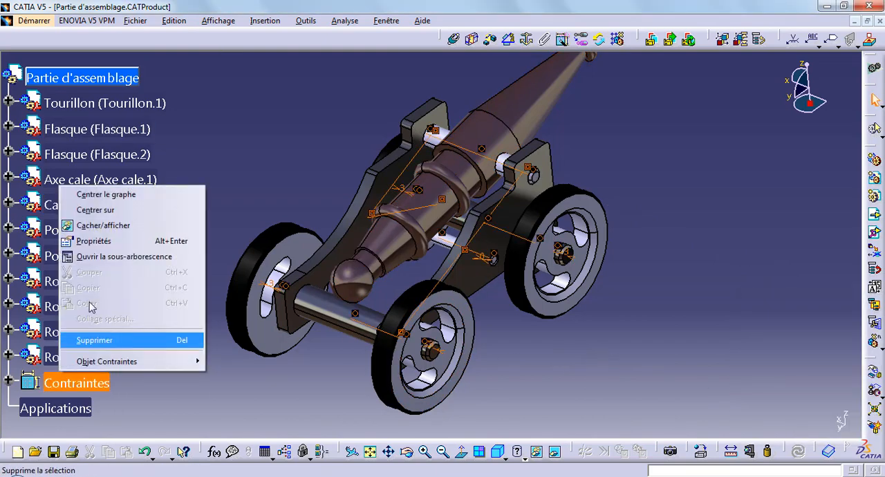
left_click(96, 226)
middle_click_drag(268, 374, 256, 401)
middle_click_drag(531, 305, 520, 149)
middle_click_drag(377, 103, 415, 146)
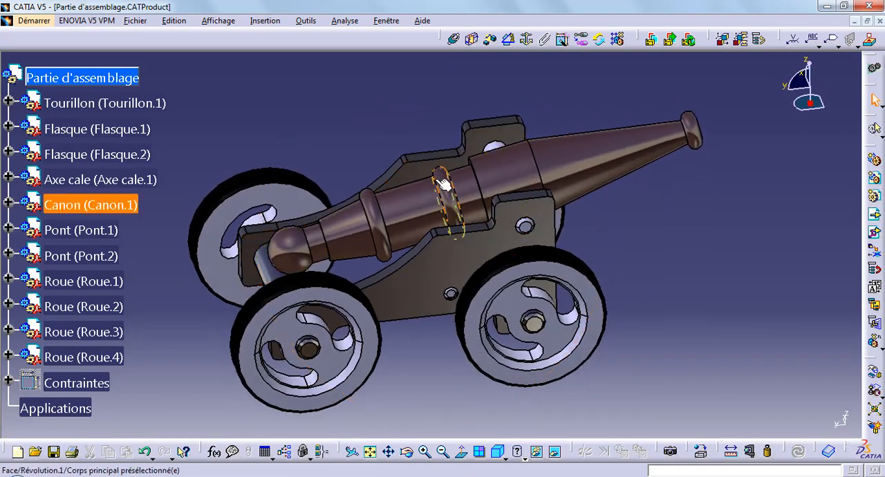
Apply a Fixité constraint to both side plates, Flasque.1 and Flasque.2.
left_click(100, 152)
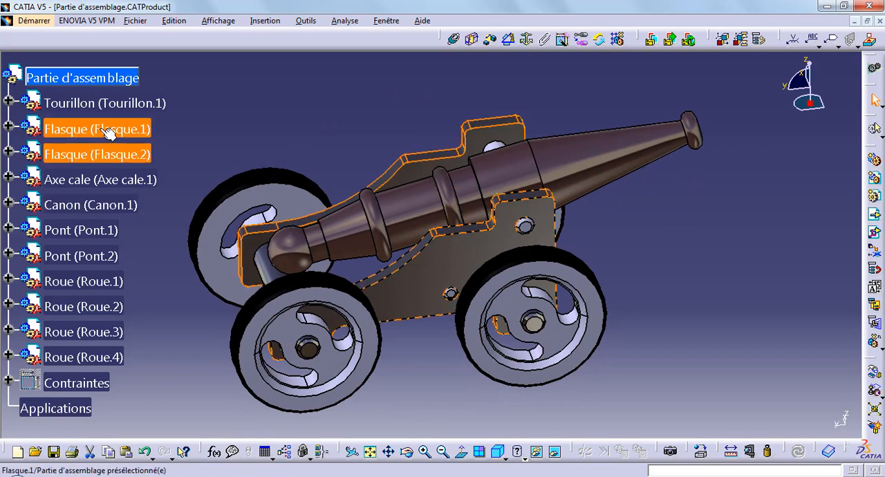
right_click(102, 129)
mouse_move(187, 305)
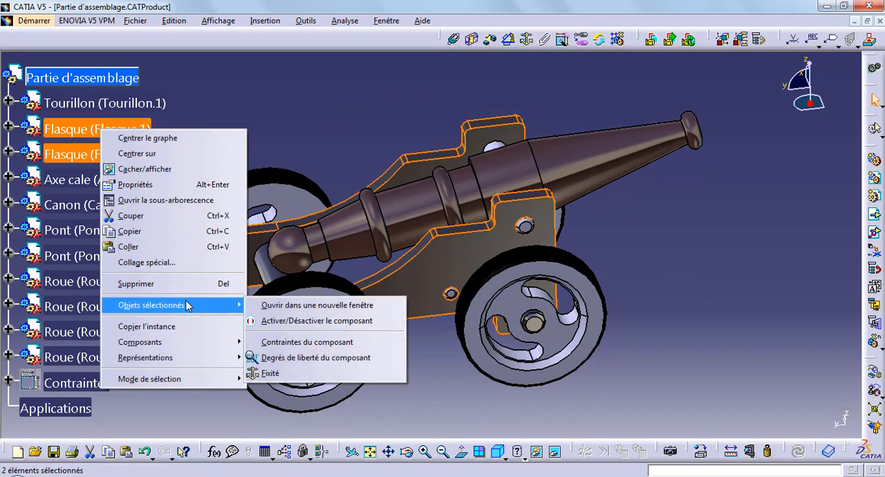
left_click(271, 374)
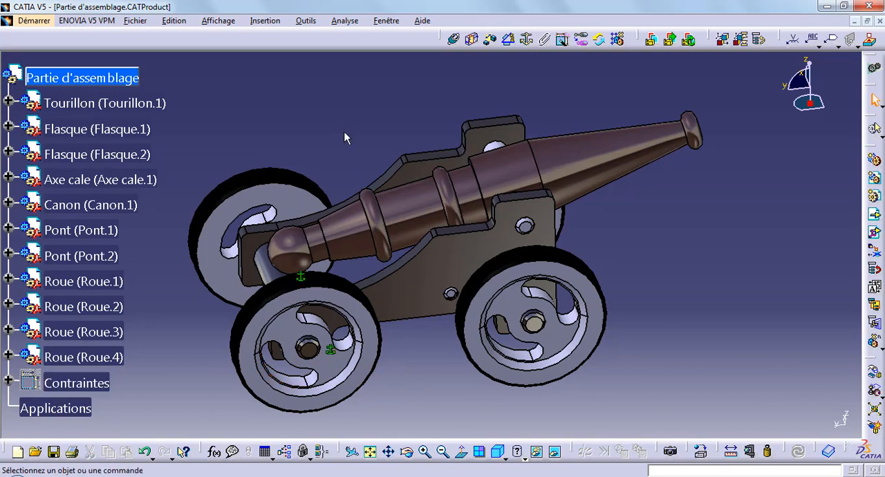
Display the degrees of freedom of the Roue.1 component.
right_click(98, 282)
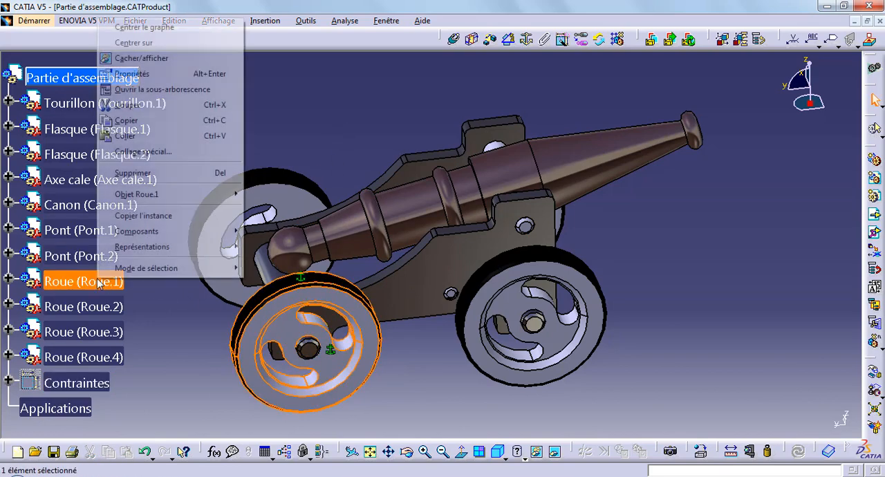
mouse_move(170, 194)
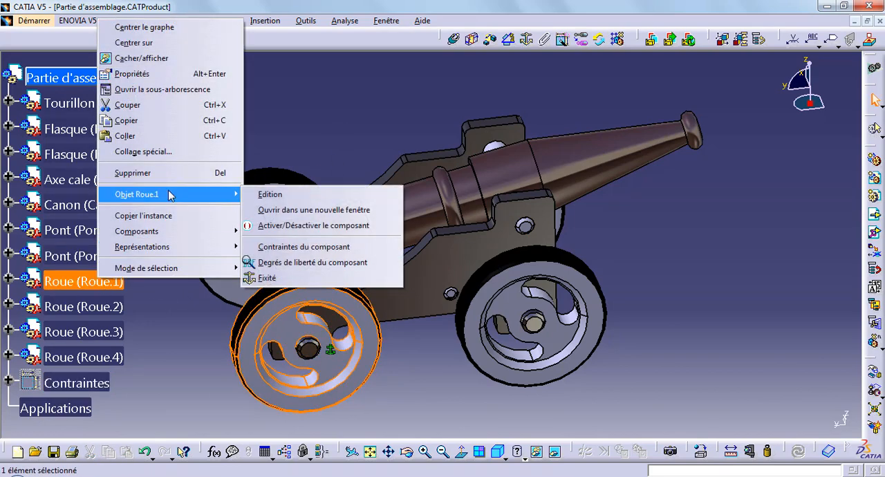
left_click(307, 262)
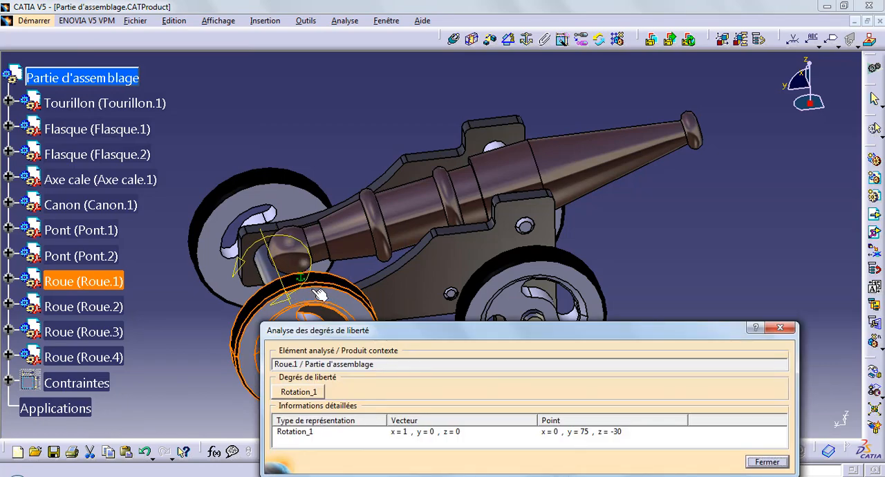
Close the Roue.1 analysis and check the degrees of freedom of the Roue.2 component.
left_click(766, 462)
right_click(110, 302)
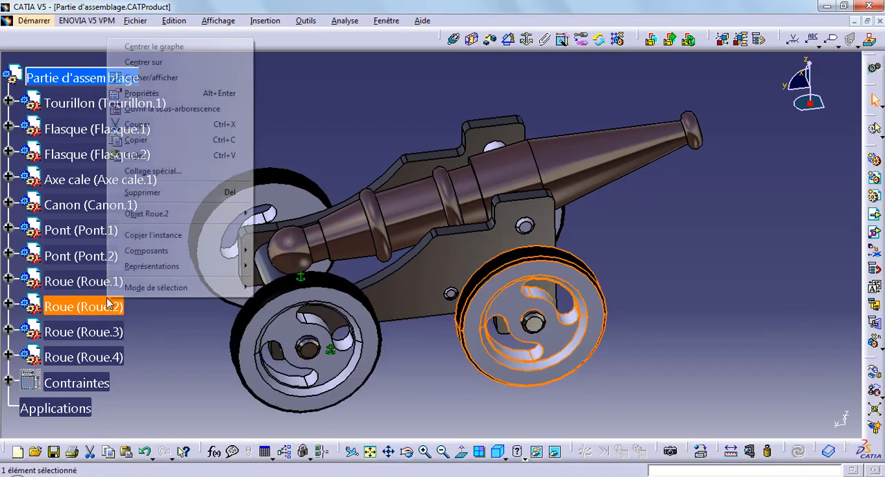
mouse_move(196, 216)
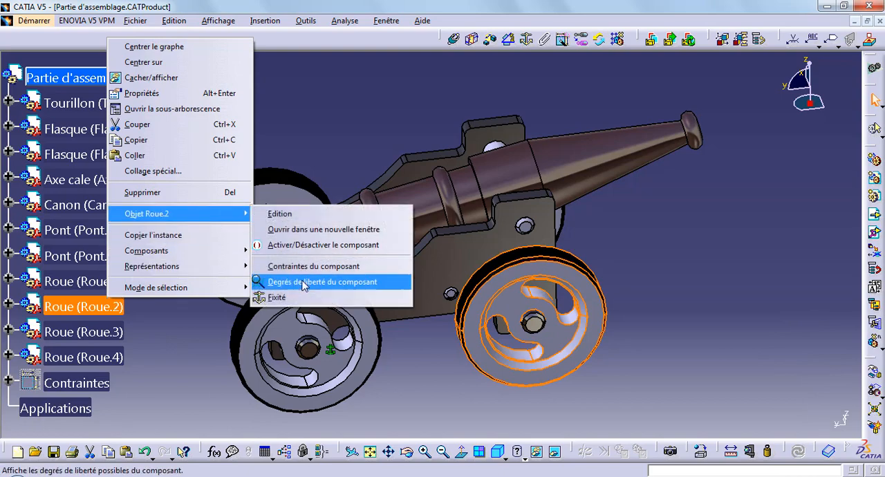
left_click(290, 284)
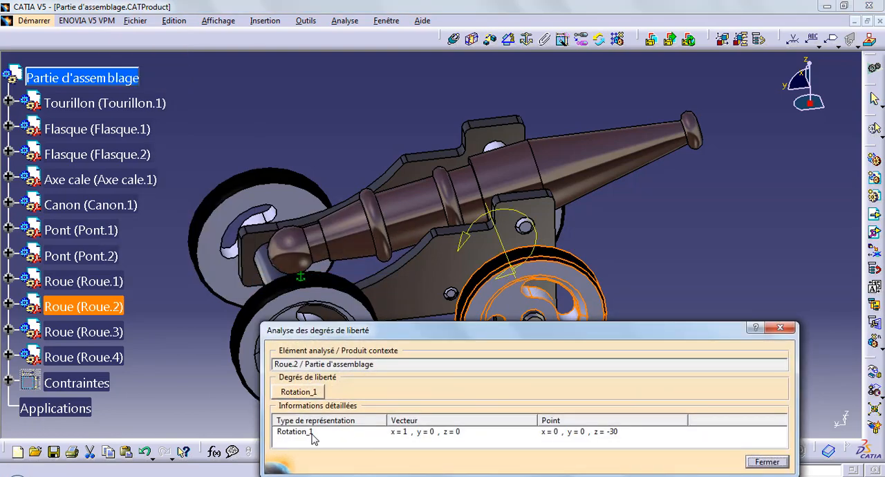
left_click(766, 462)
Check the degrees of freedom of the Roue.3 component and close the analysis.
right_click(96, 332)
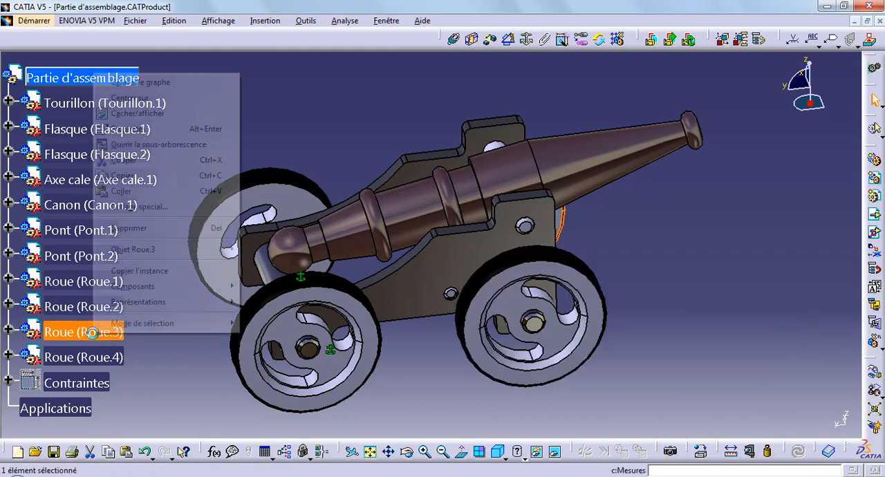
mouse_move(158, 250)
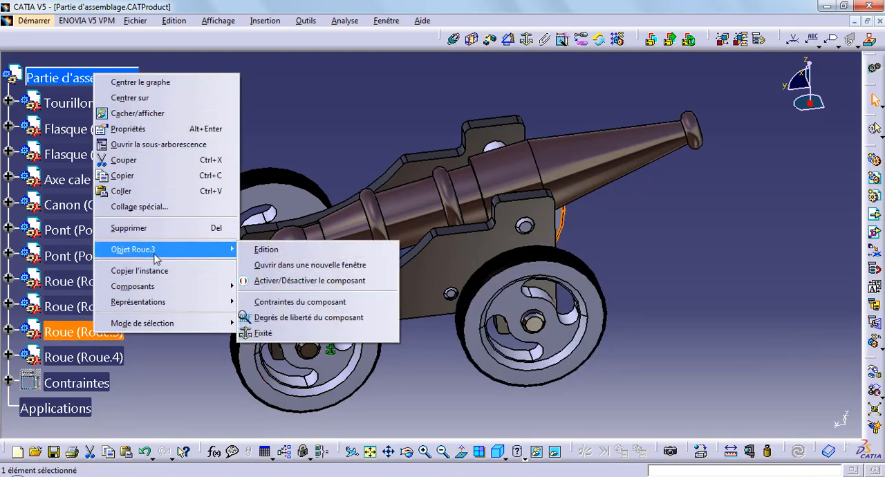
left_click(263, 317)
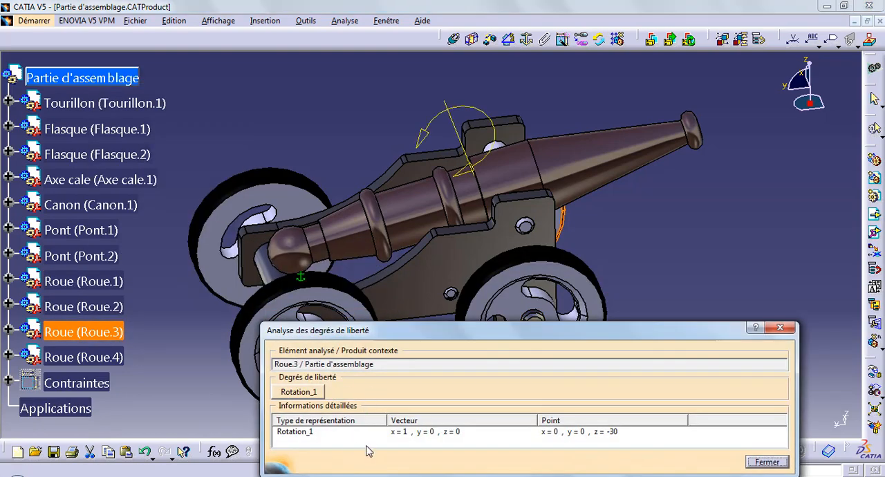
left_click(766, 462)
Check the degrees of freedom of the Roue.4 component and close the analysis.
right_click(83, 357)
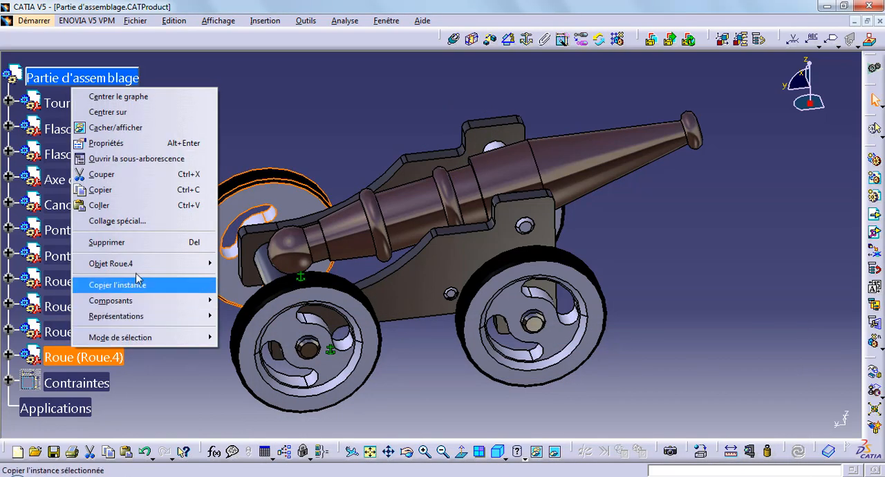
mouse_move(140, 272)
left_click(293, 329)
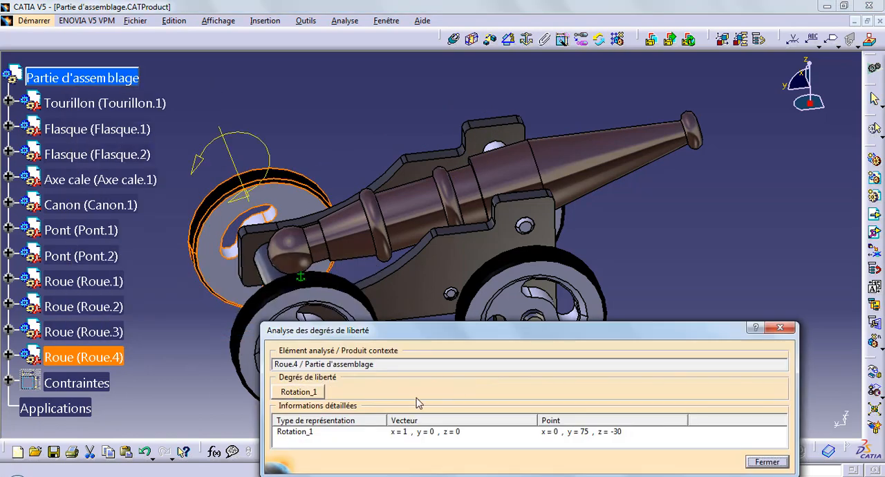
left_click(766, 461)
Show the Contraintes group and hide it again so the remaining Fixité symbols are hidden as well.
middle_click_drag(668, 340, 670, 358)
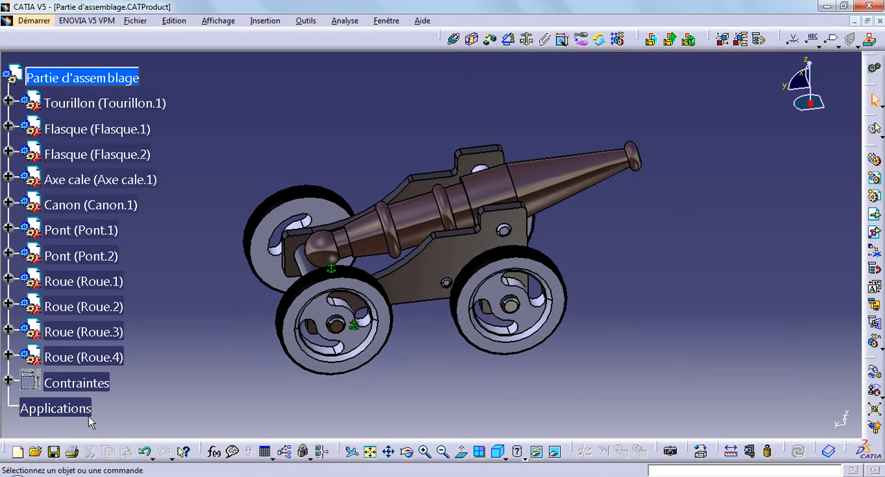
right_click(73, 382)
left_click(106, 239)
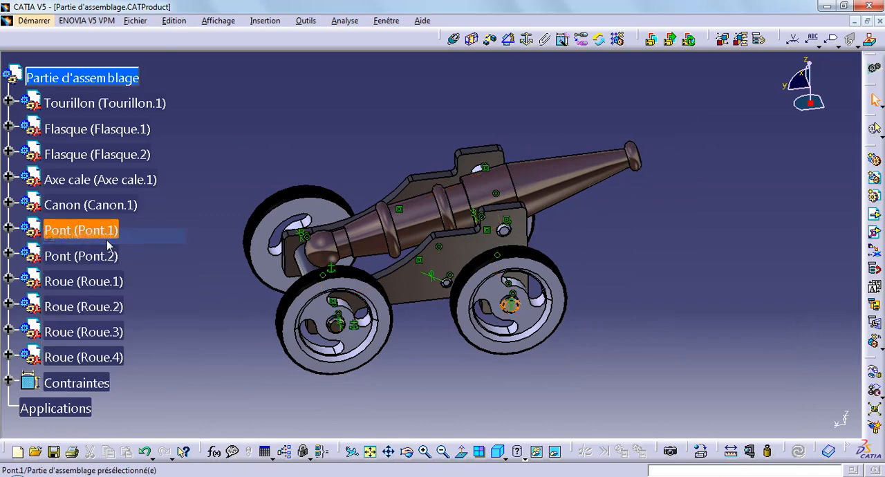
right_click(84, 382)
left_click(127, 237)
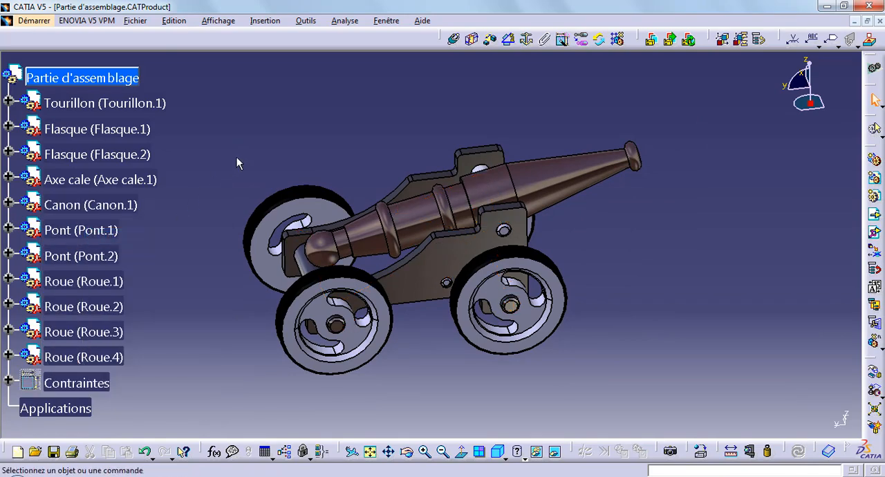
Inspect the finished cannon from several angles and set the isometric view with the whole assembly in frame.
middle_click_drag(276, 144, 398, 224)
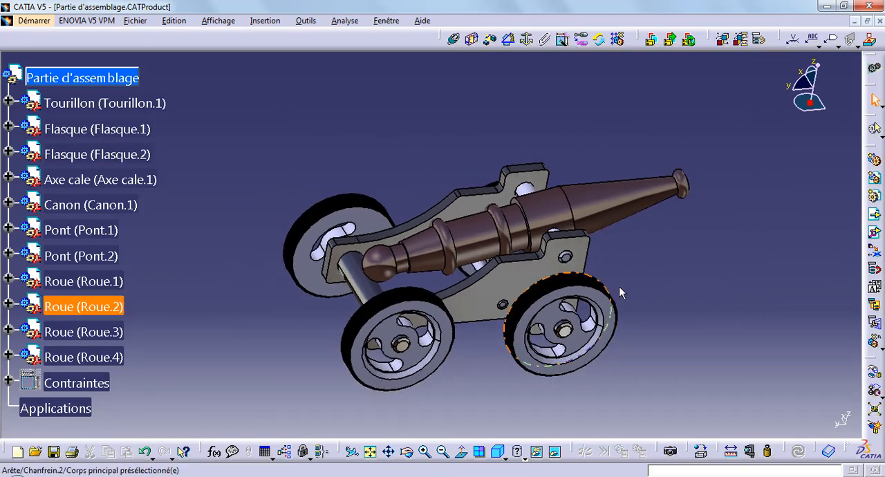
middle_click_drag(619, 291, 484, 249)
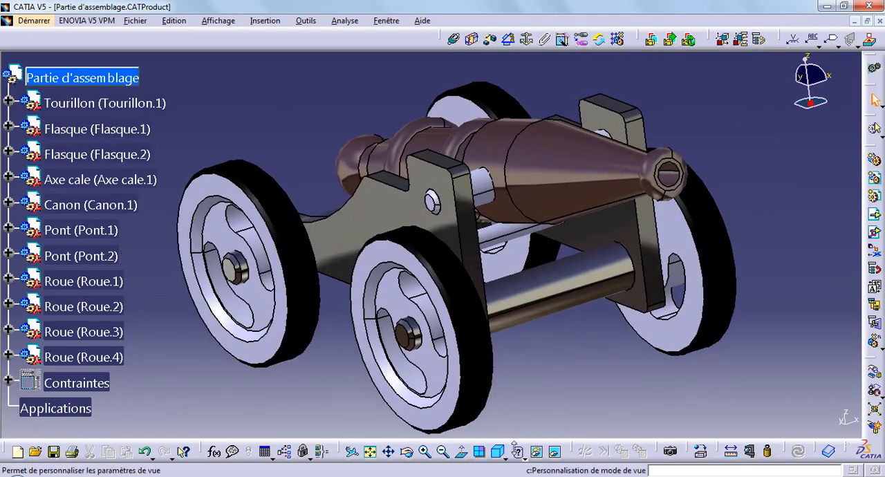
left_click(500, 451)
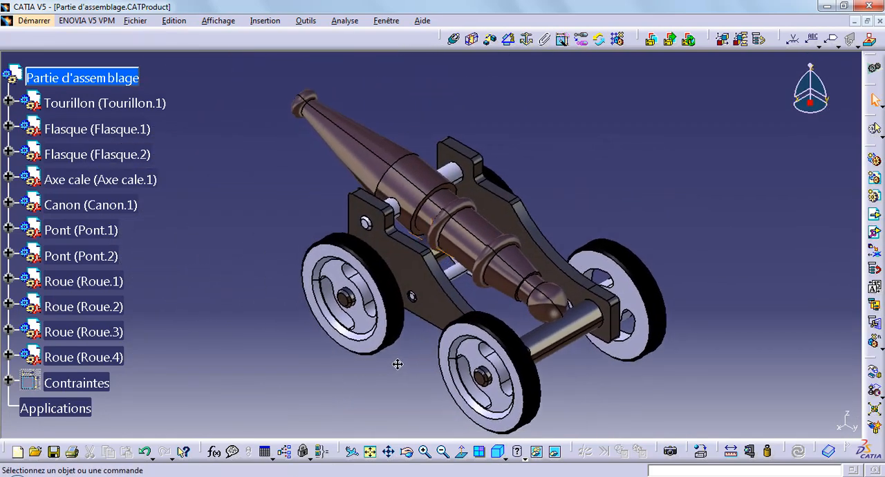
middle_click_drag(398, 364, 388, 339)
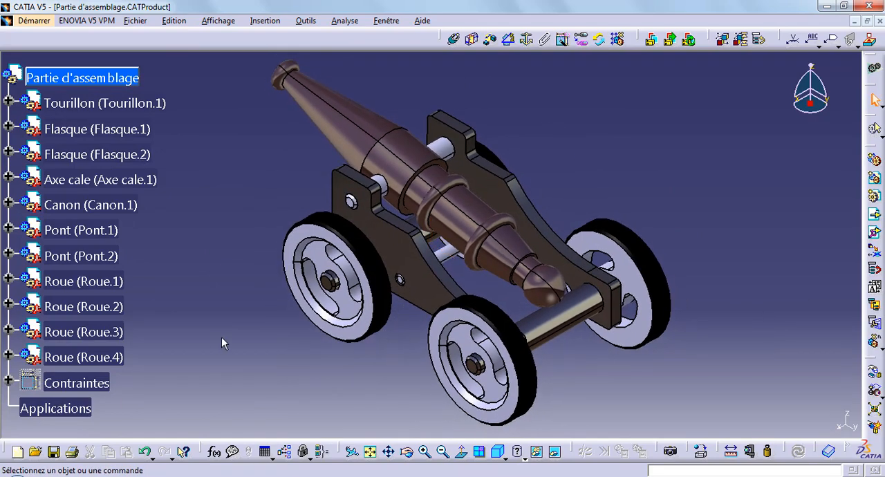
Save the assembly as the CATProduct "Partie d'assemblage" in the Obusier Canon folder, agreeing to save the other documents too.
left_click(49, 20)
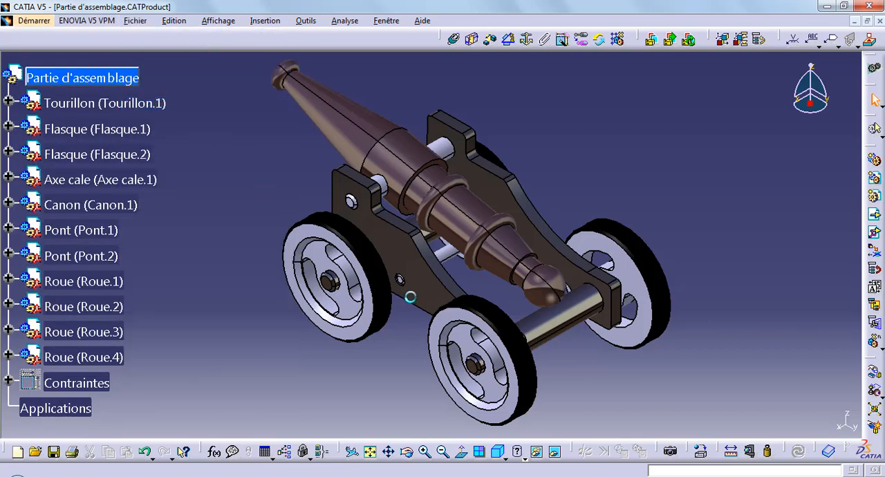
left_click(580, 353)
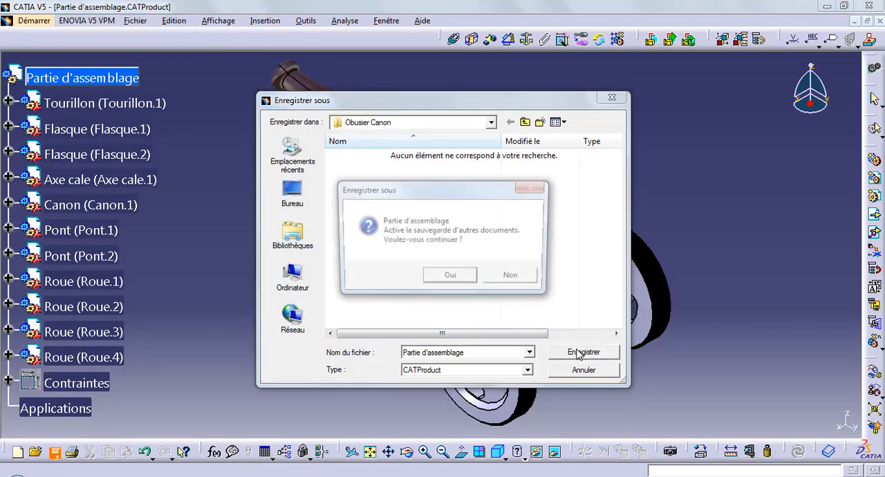
left_click(450, 279)
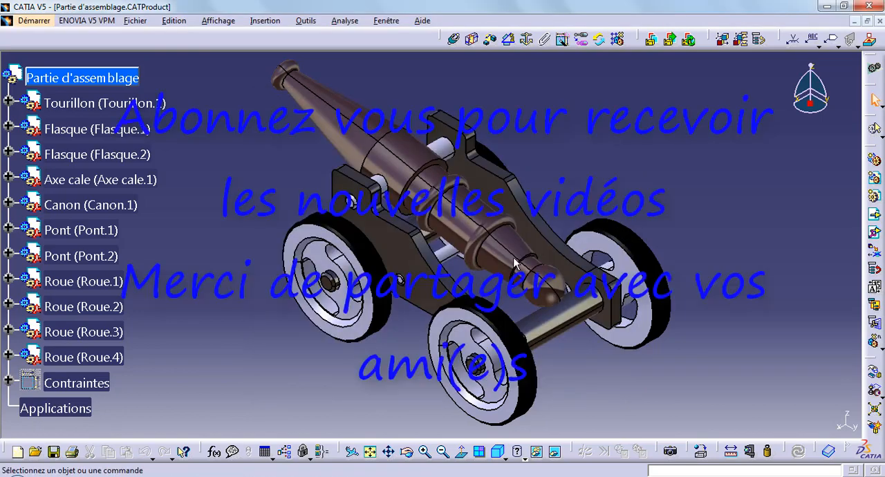